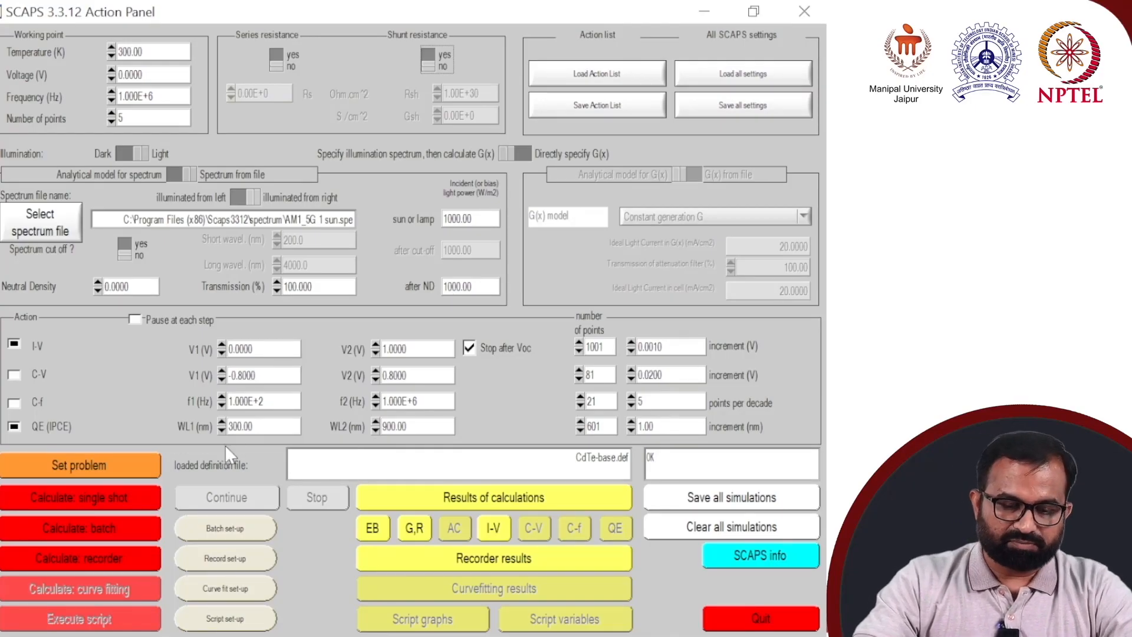
- Load the problem definition file CdTe-base_CdTe_CdS_interface_Defects into the solar cell definition
left_click(94, 465)
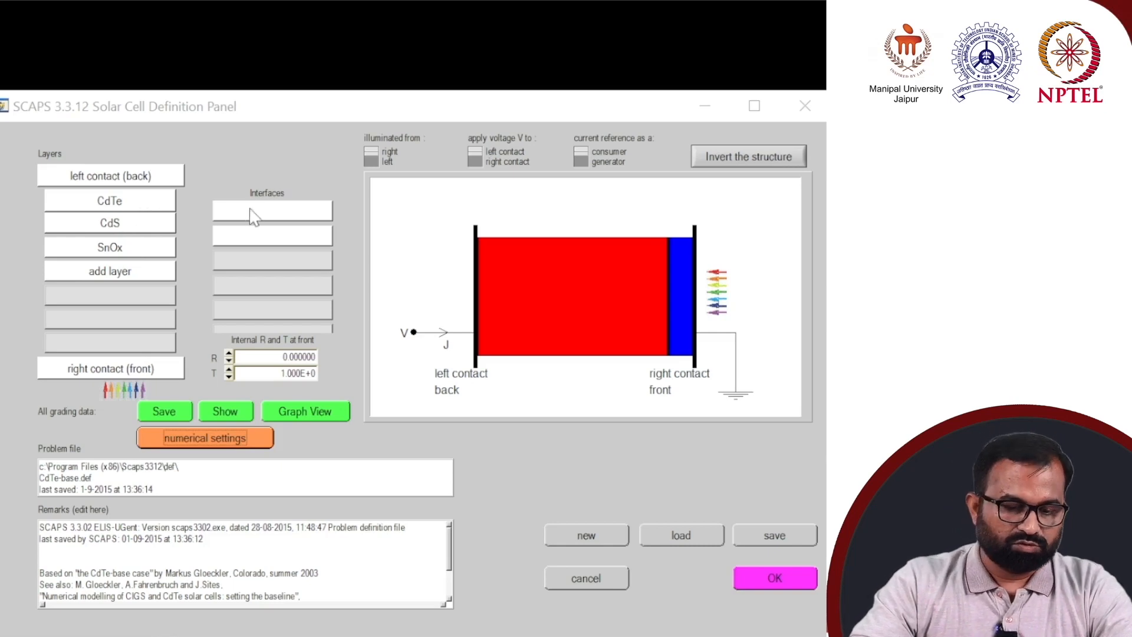
left_click(683, 535)
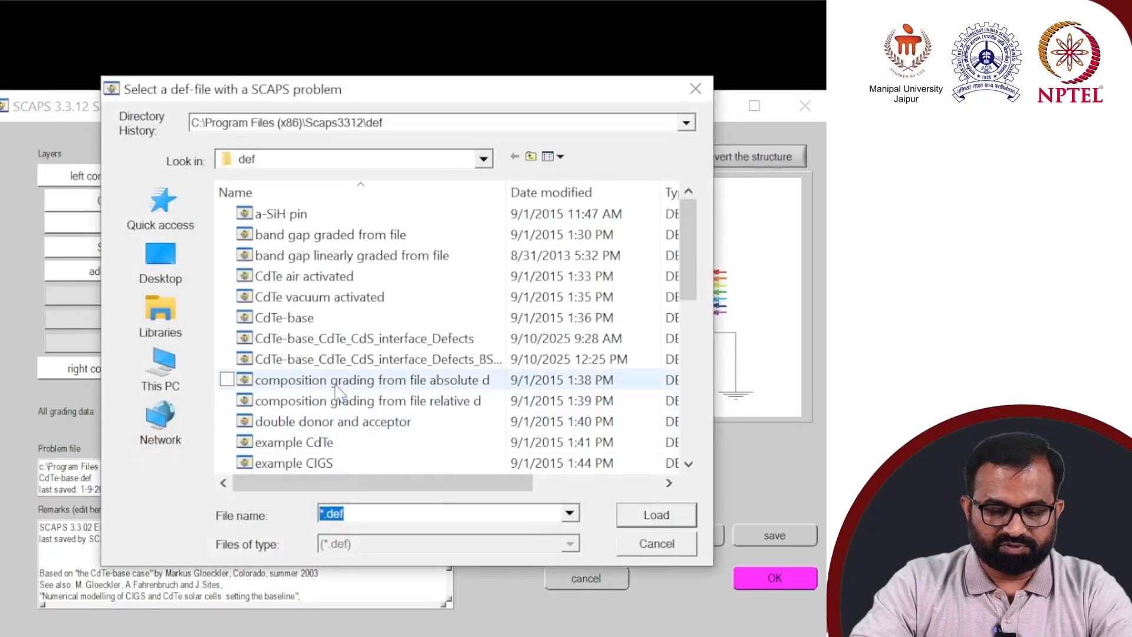
left_click(423, 341)
left_click(673, 522)
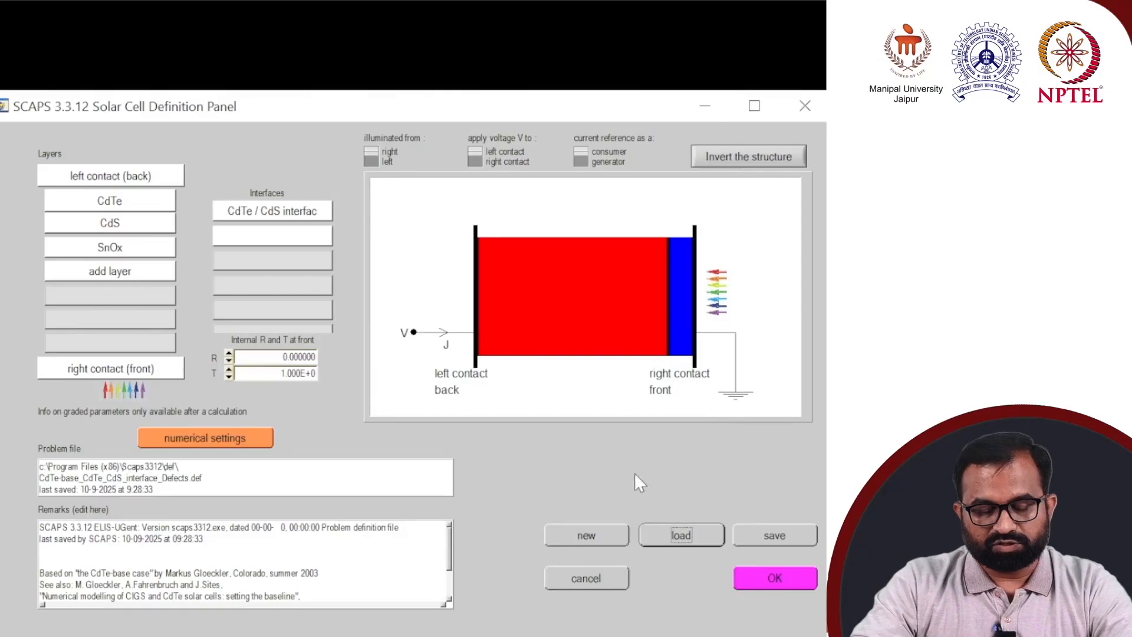
- Correct the name of the interface between the CdTe and CdS layers to "CdTe / CdS interface"
left_click(268, 212)
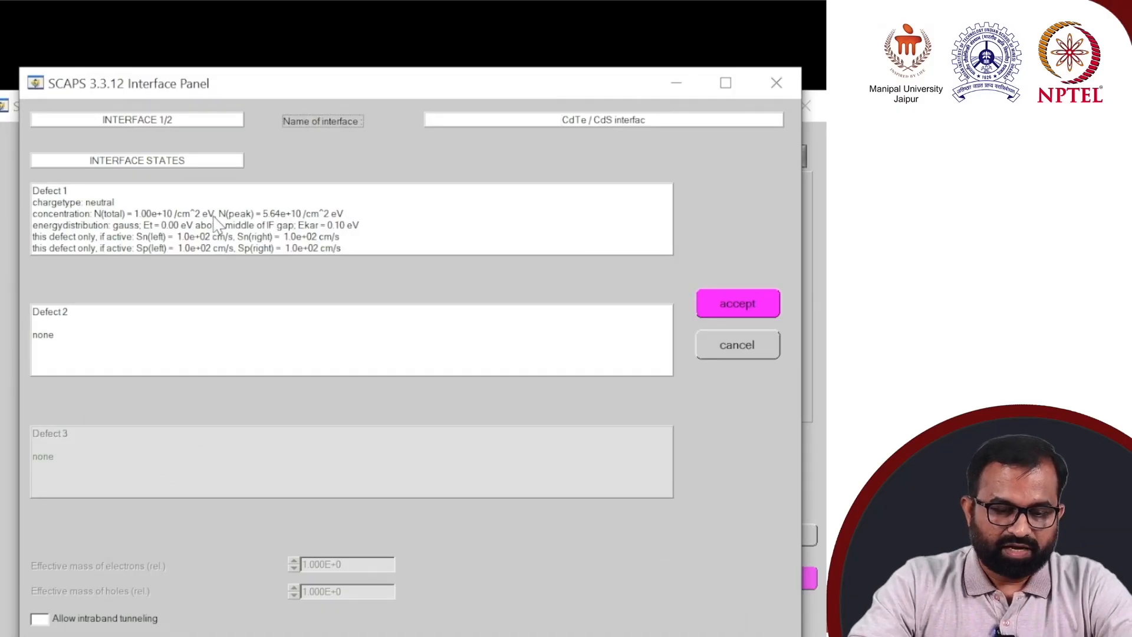
left_click_drag(656, 119, 534, 121)
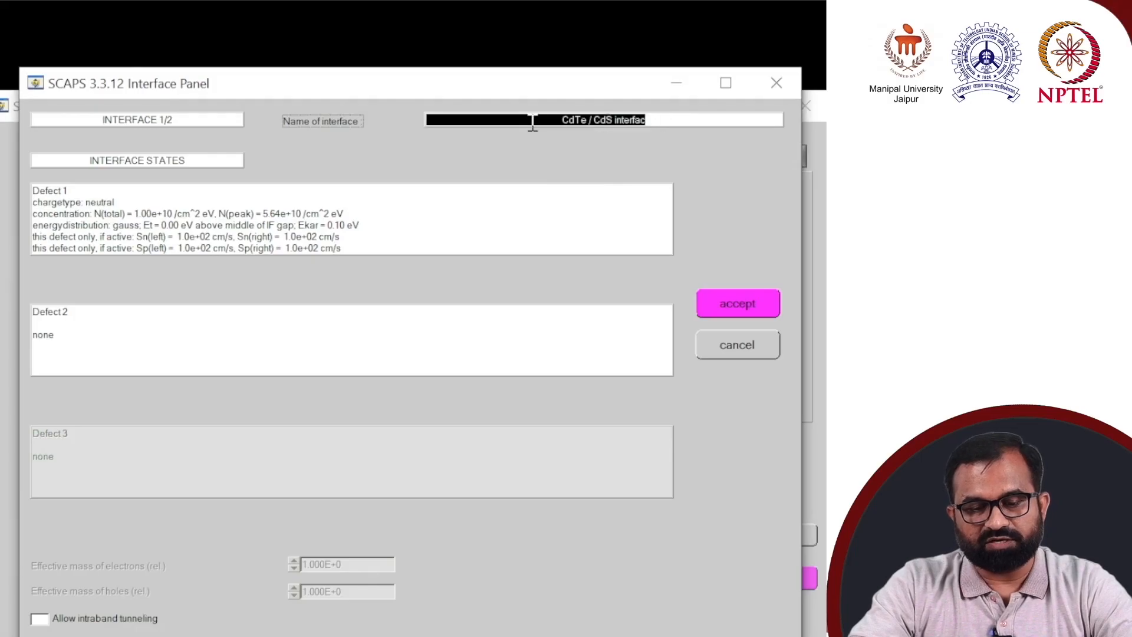
left_click(593, 121)
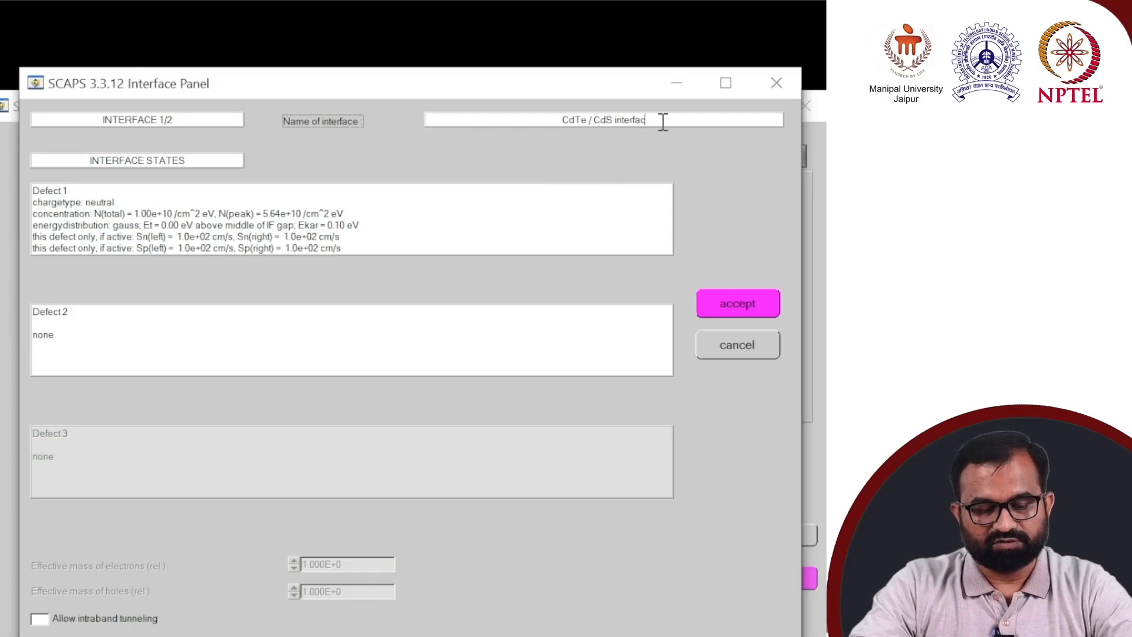
type("e")
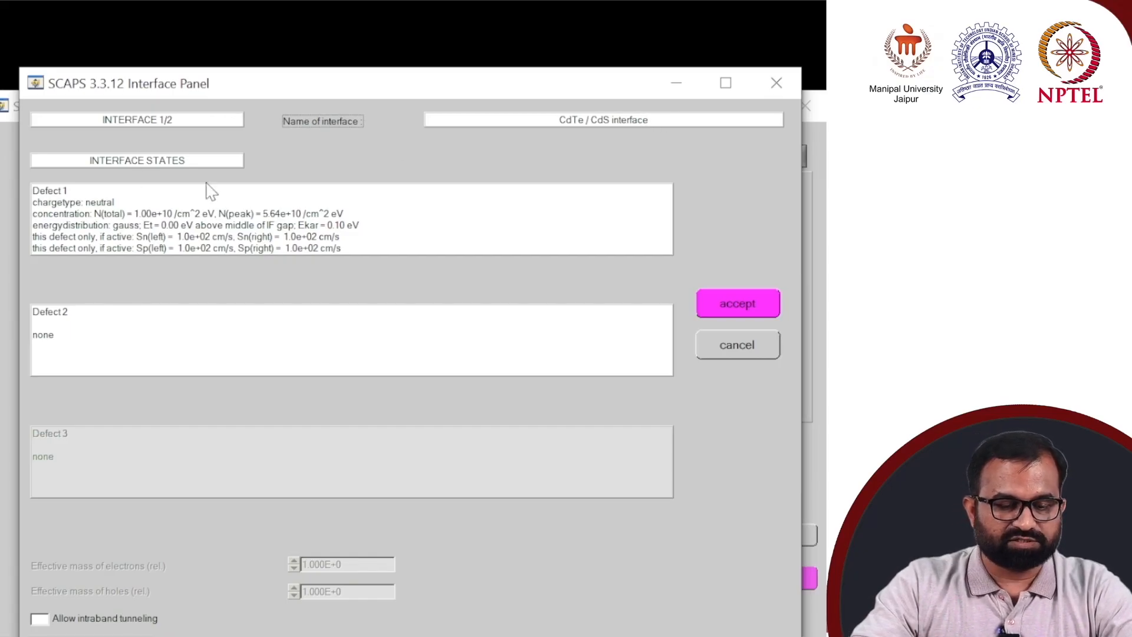
- In the interface's Defect 1 properties, select the gauß energetic distribution and "above middle of interface gap" as the defect energy reference
left_click(248, 223)
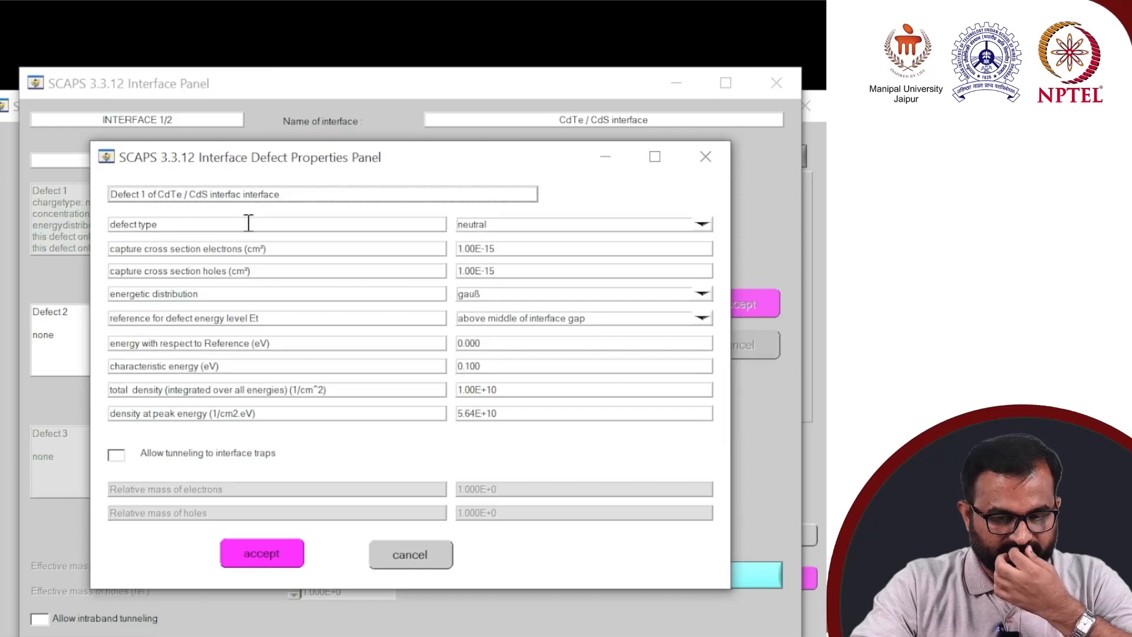
left_click(655, 156)
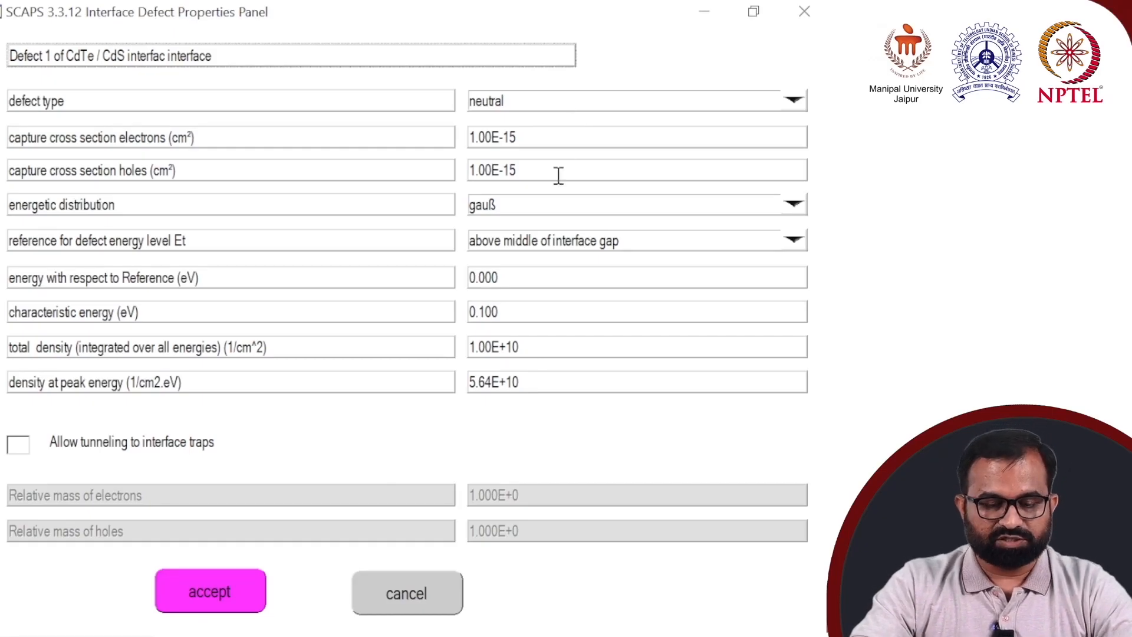
left_click(565, 212)
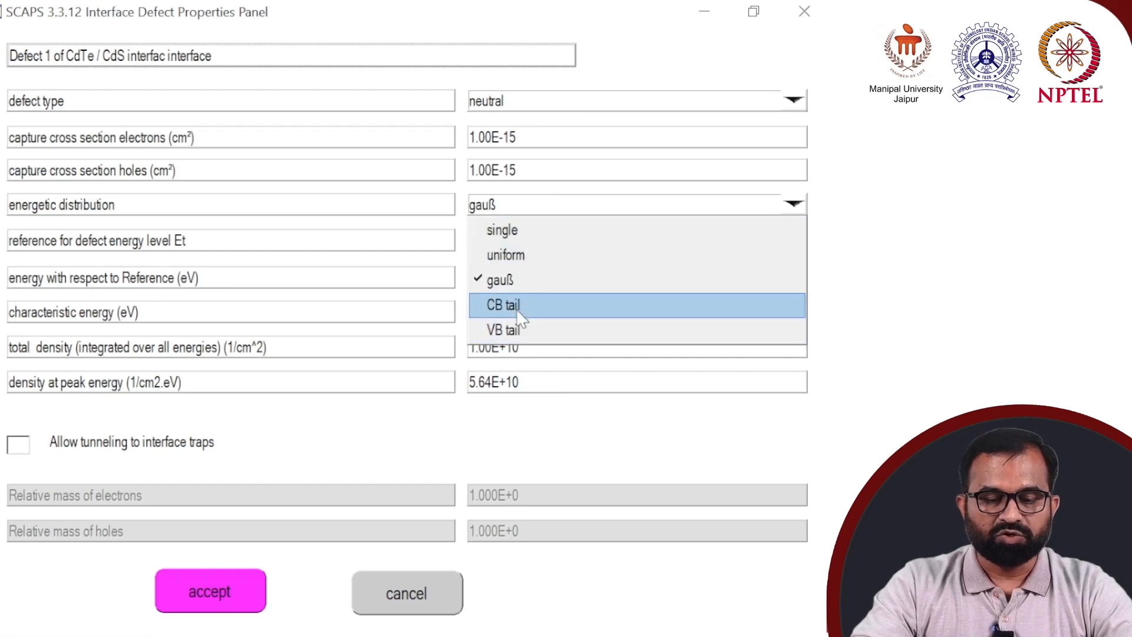
left_click(508, 277)
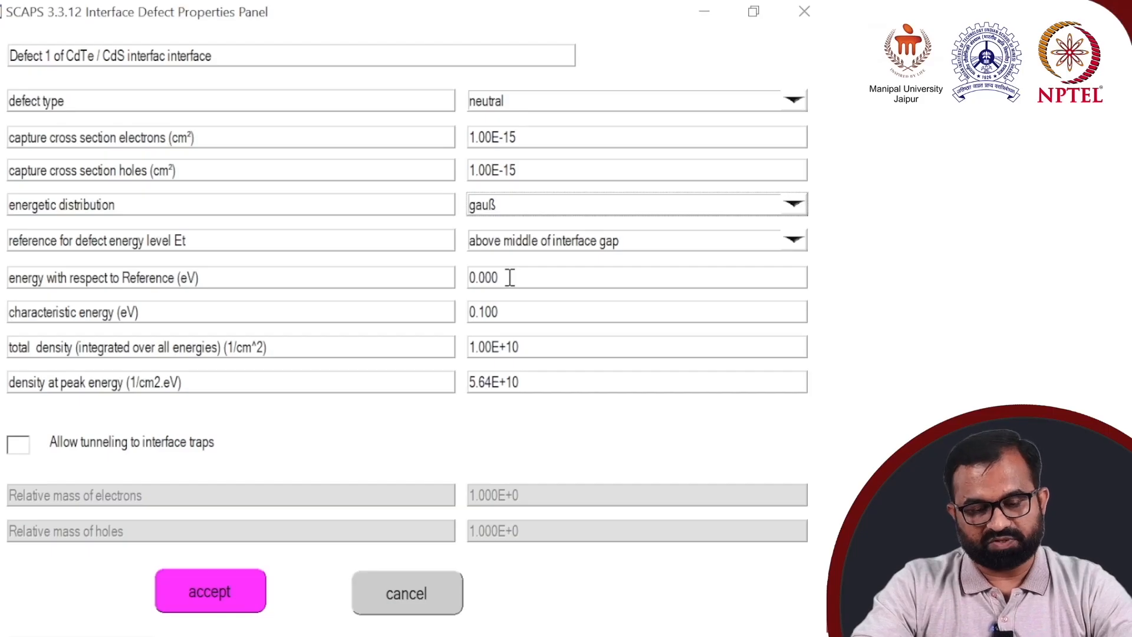
left_click(605, 243)
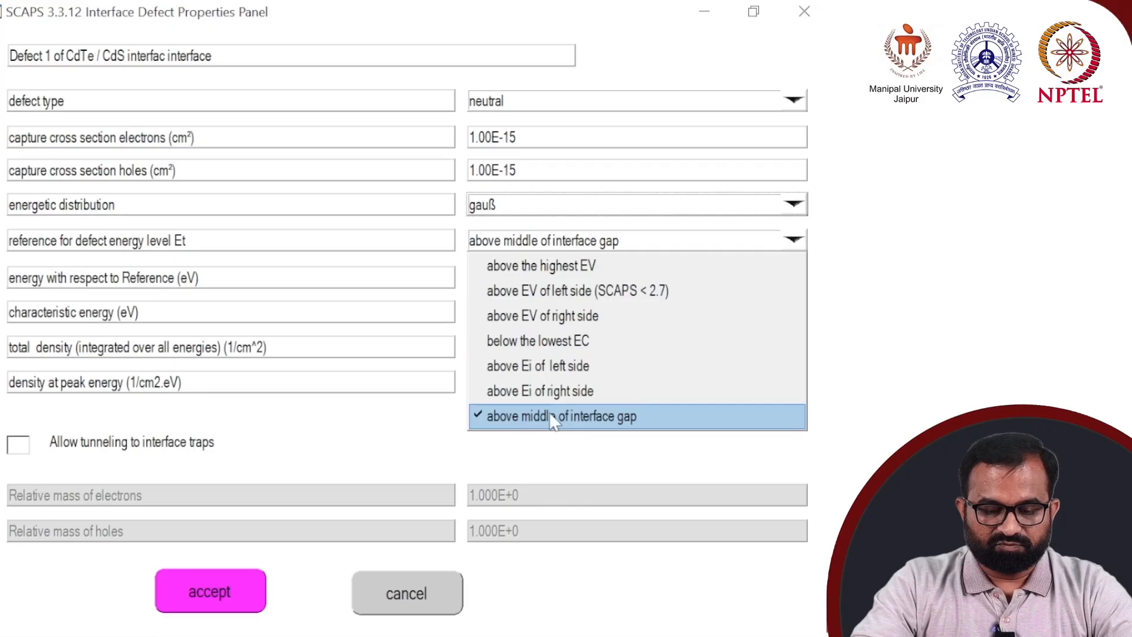
left_click(630, 418)
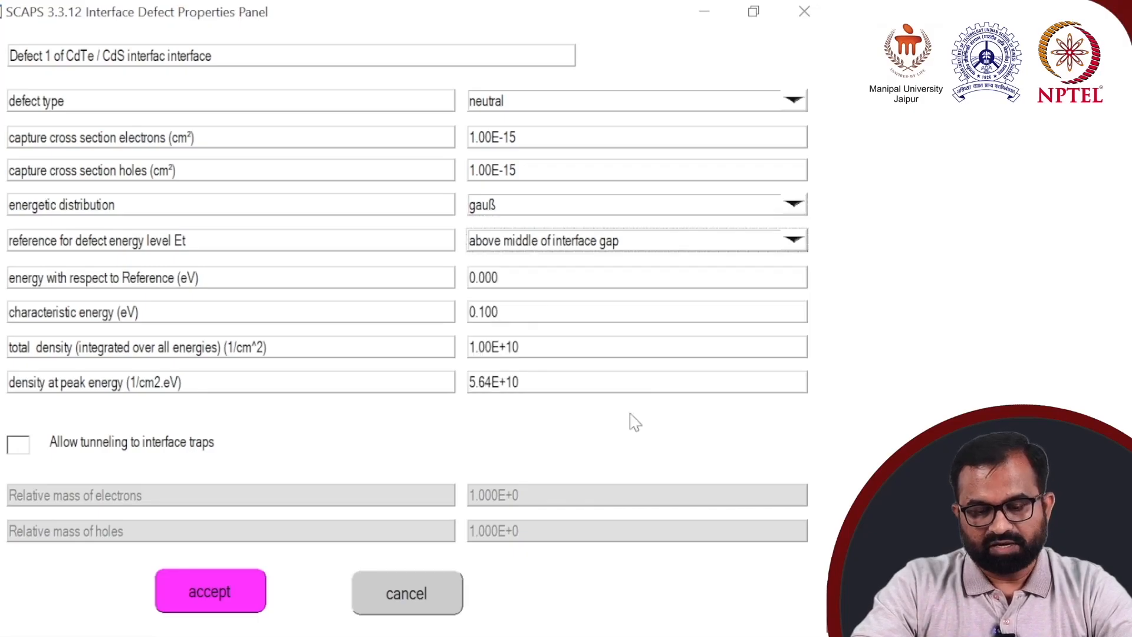
- Review Defect 1's energy with respect to reference and total density, and accept the defect and interface settings
left_click_drag(511, 278, 457, 279)
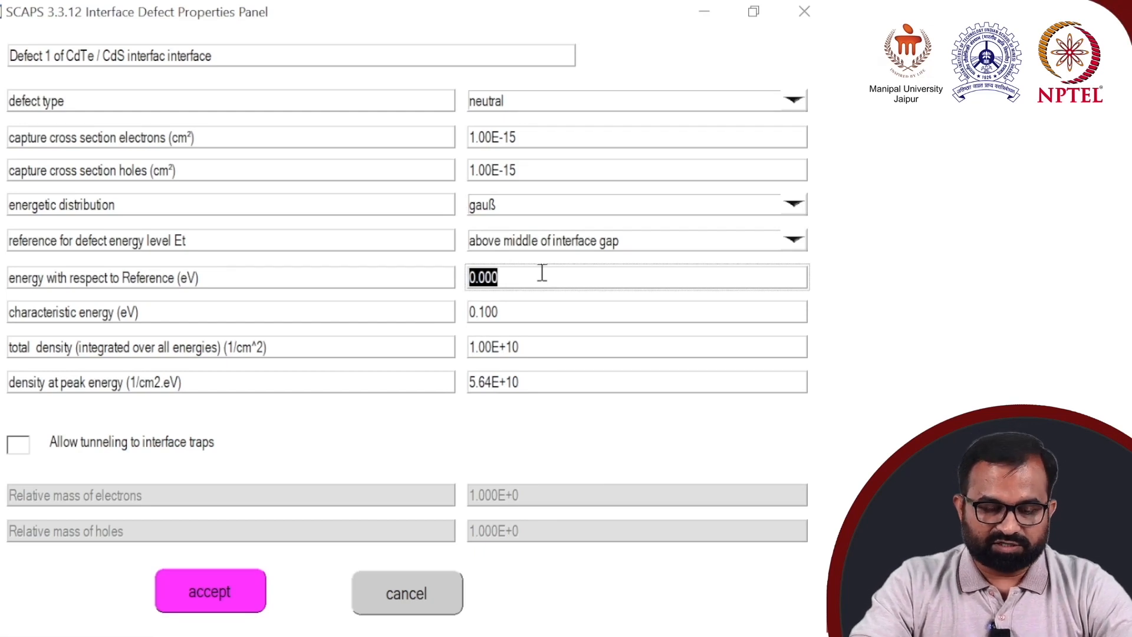
left_click(182, 240)
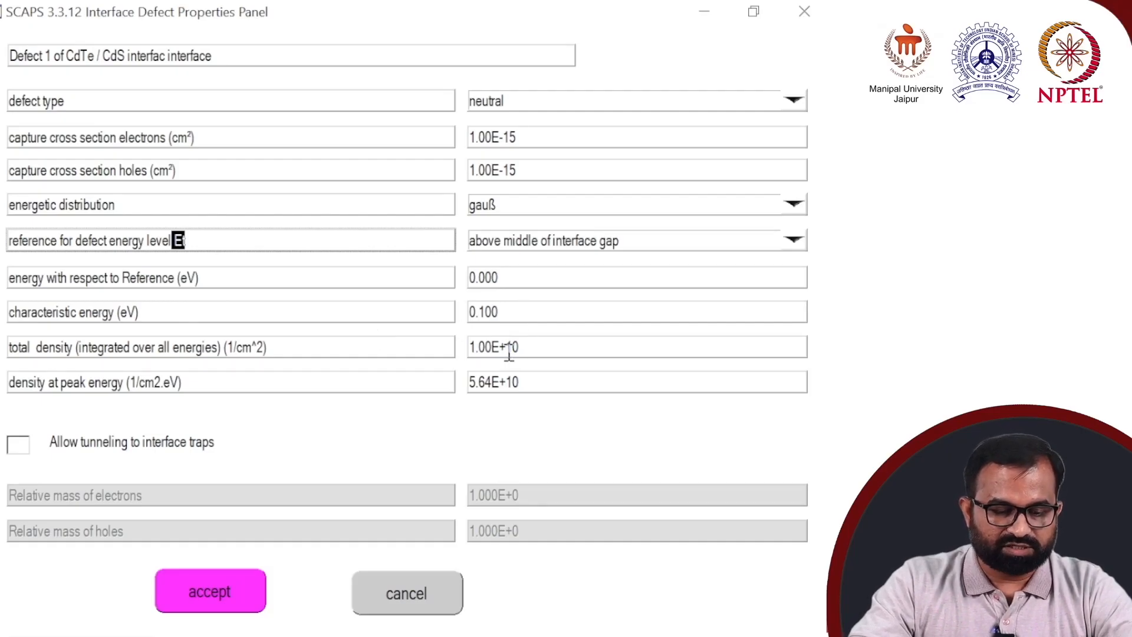
left_click(531, 348)
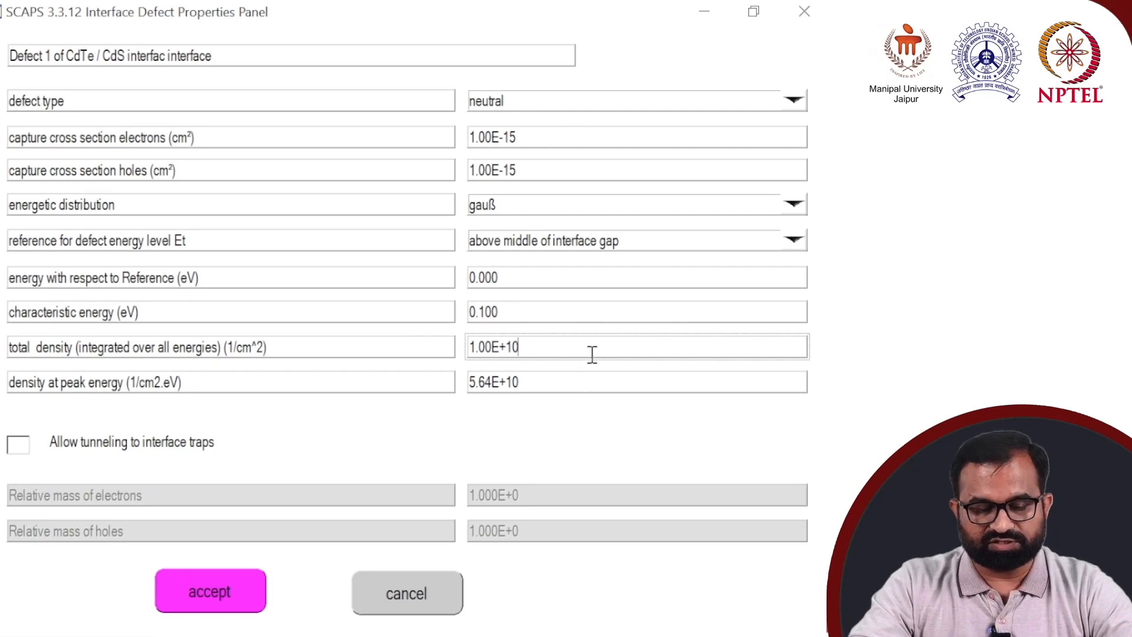
left_click(210, 593)
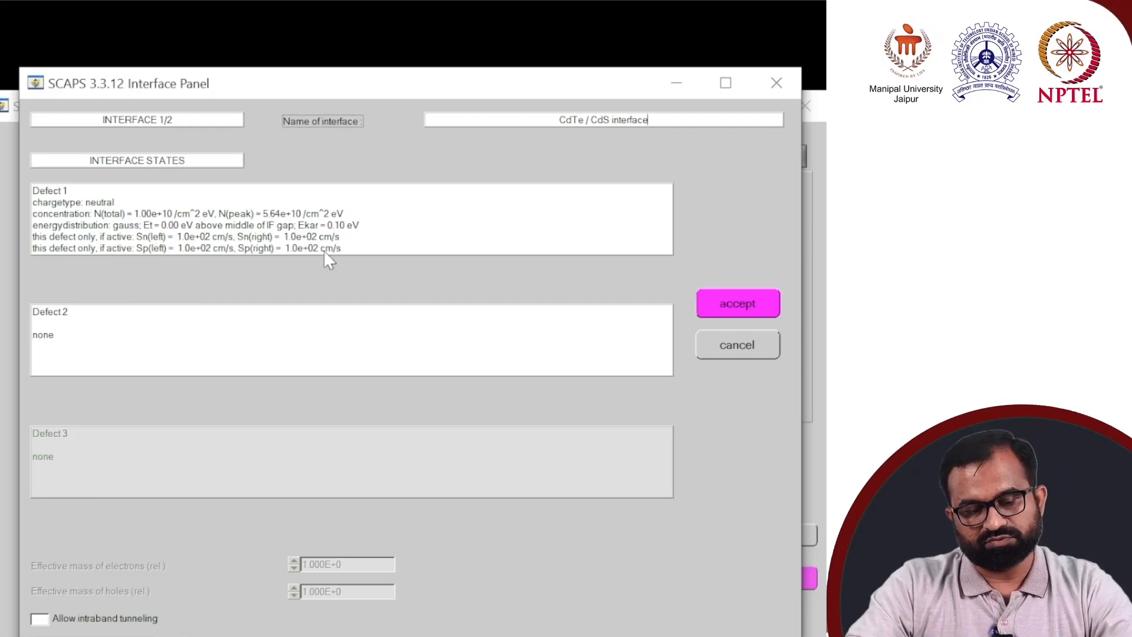
left_click(738, 303)
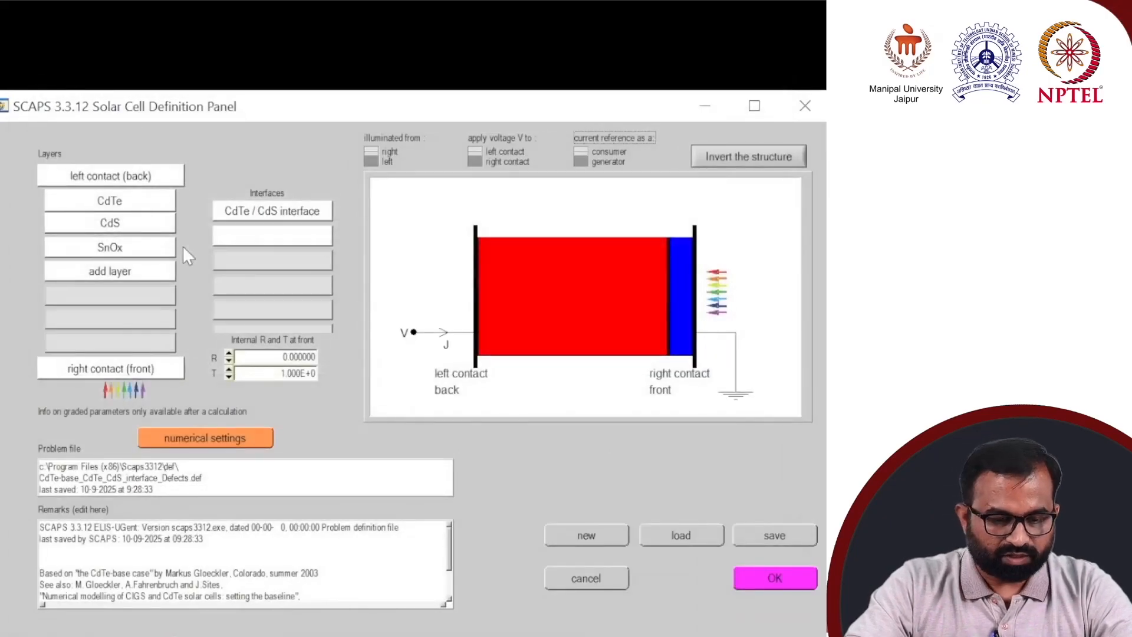
- Examine the electron and hole thermal velocities of the CdTe layer and close its properties
left_click(128, 198)
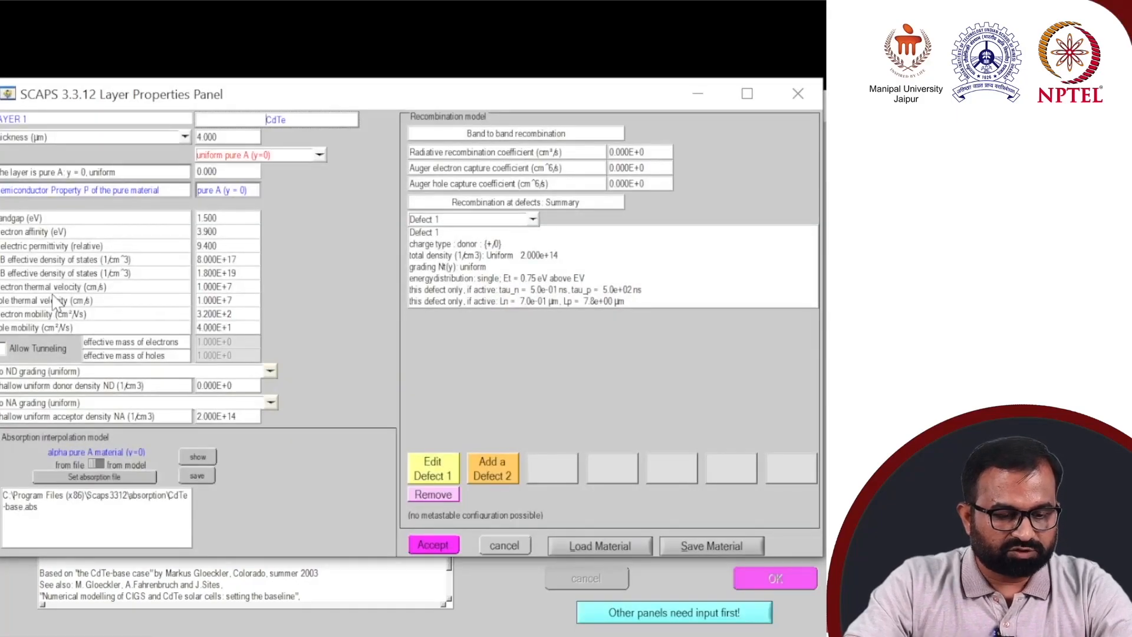
left_click_drag(53, 287, 200, 284)
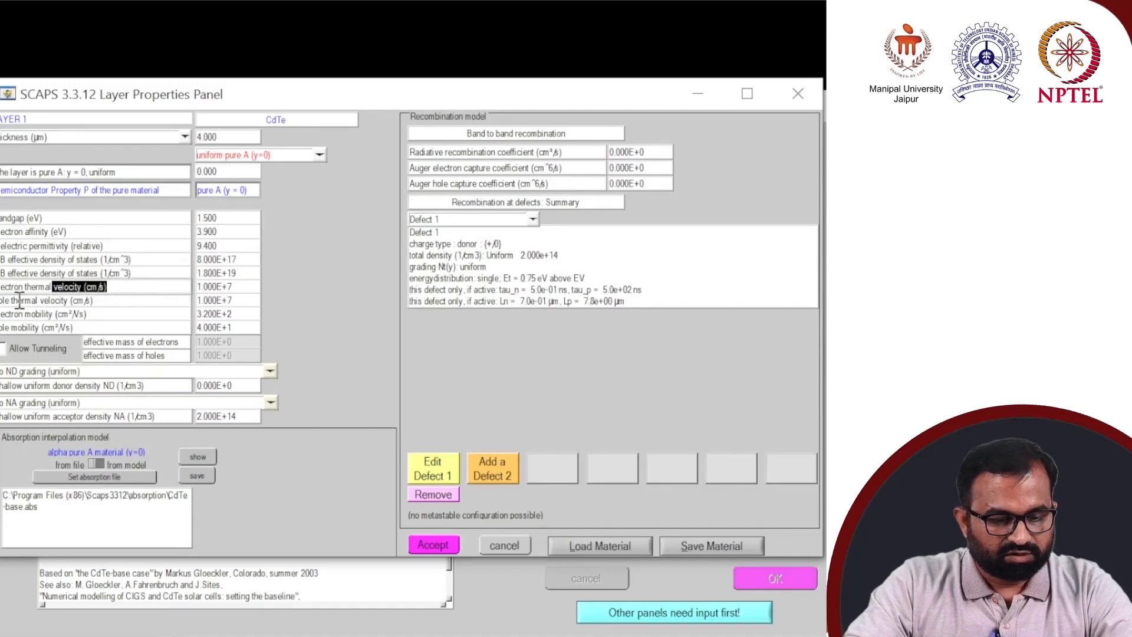
left_click_drag(18, 301, 95, 302)
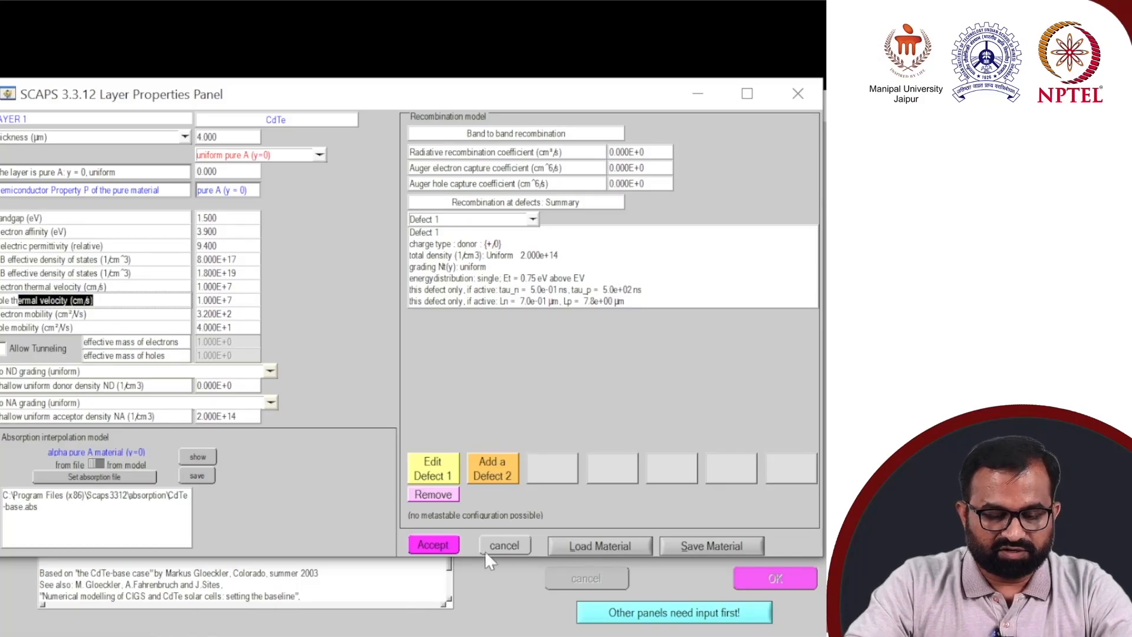
left_click(433, 545)
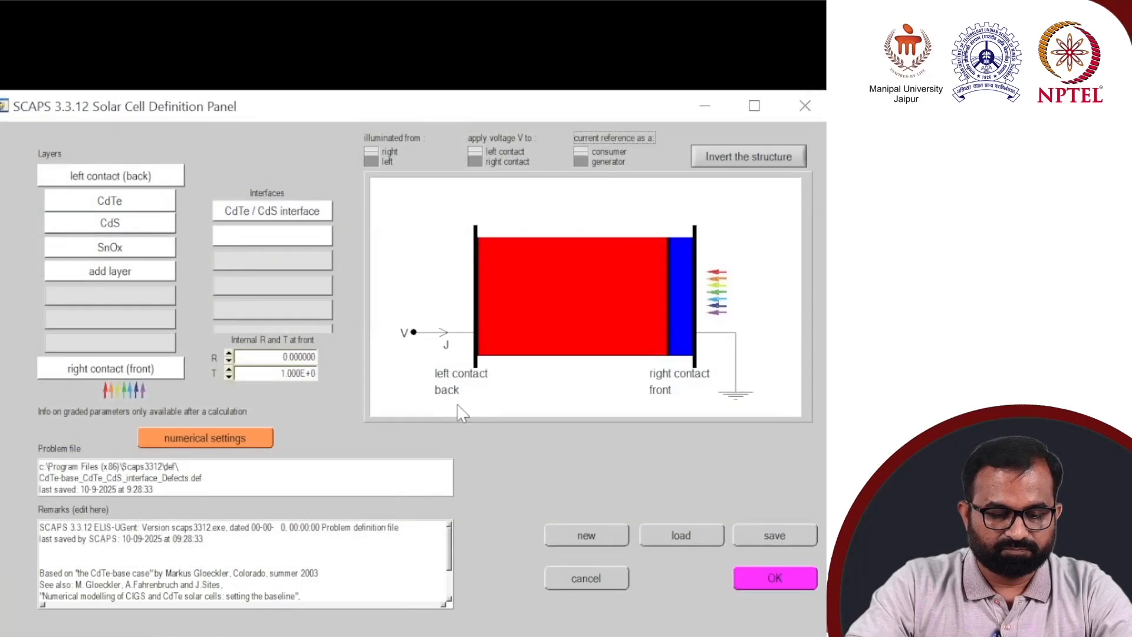
- Recheck the Defect 1 summary of the CdTe / CdS interface and confirm the solar cell definition
left_click(282, 212)
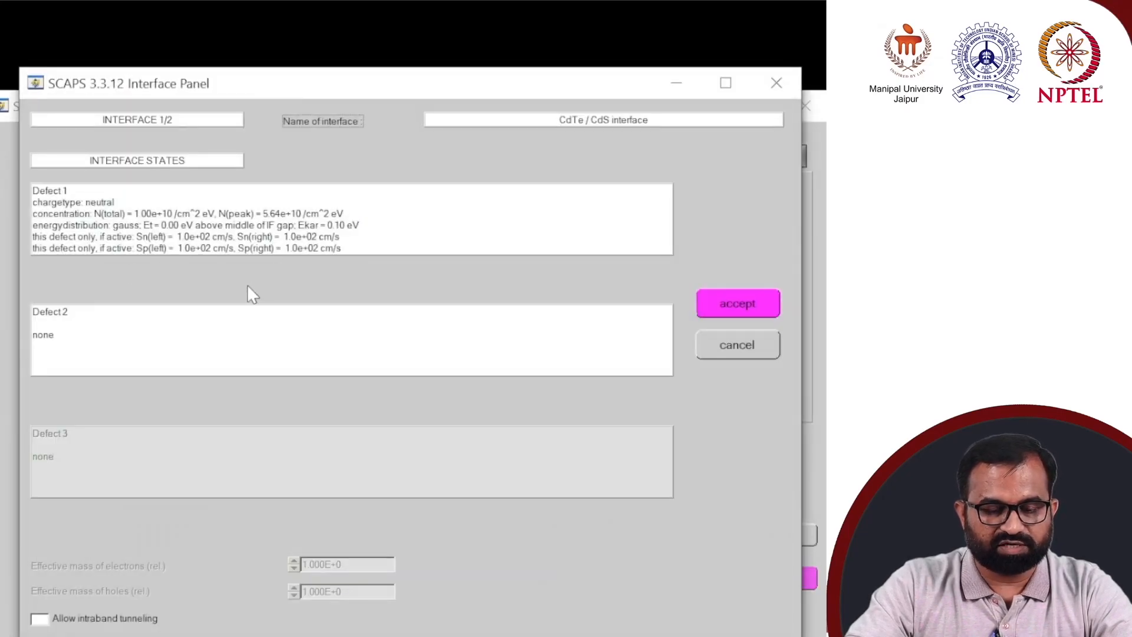
left_click(747, 312)
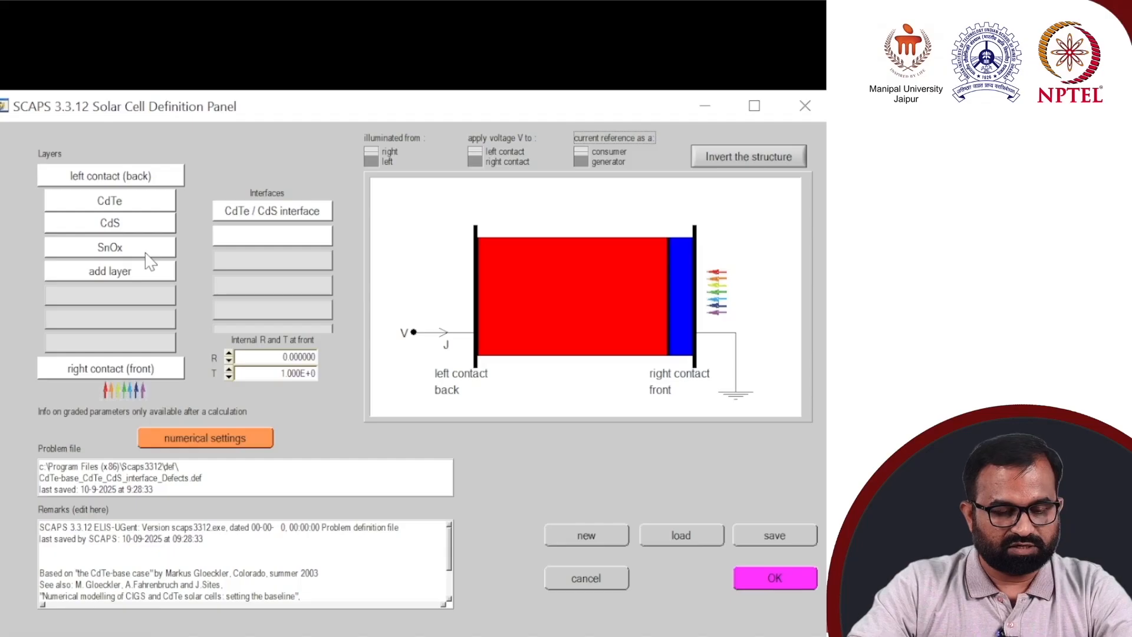
left_click(787, 580)
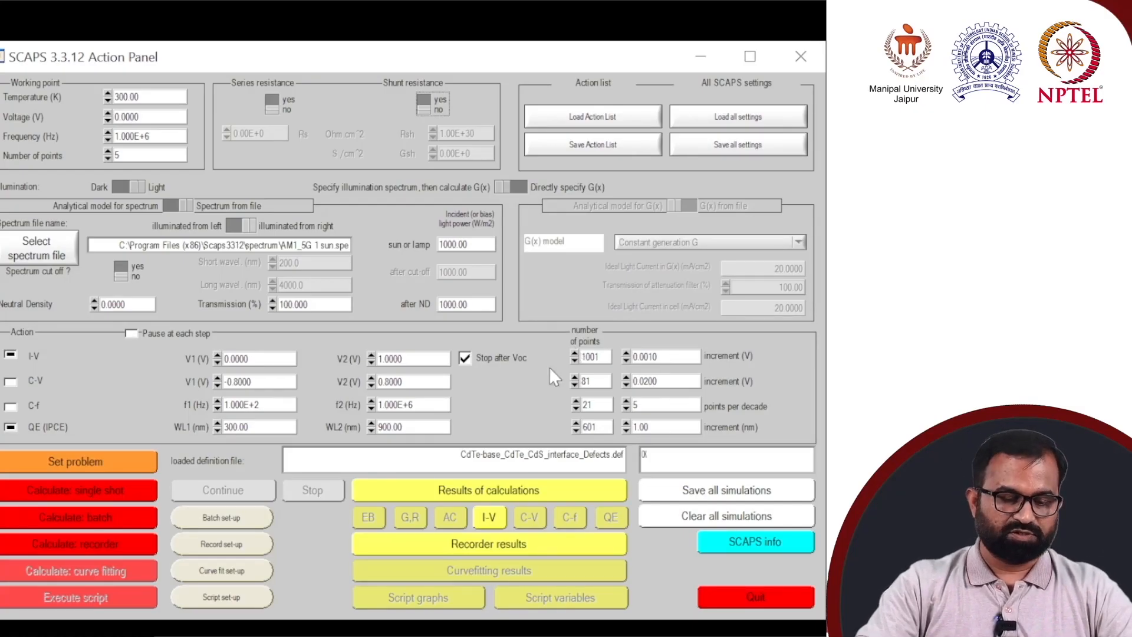
- In the batch set-up, remove the existing parameter row and add a new one
left_click(239, 520)
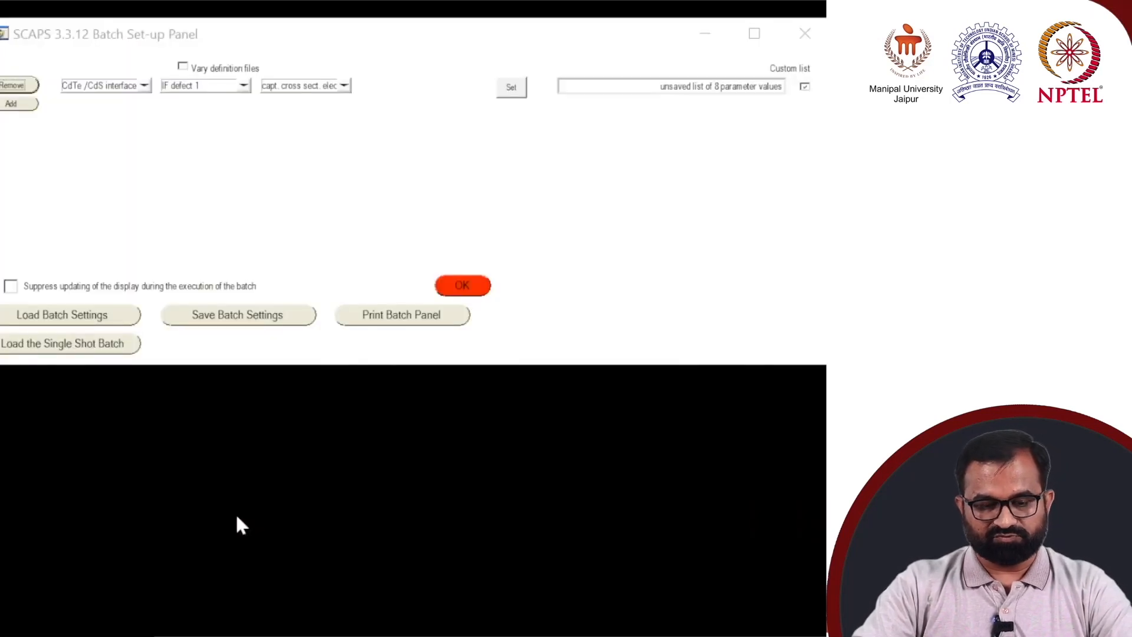
left_click(177, 147)
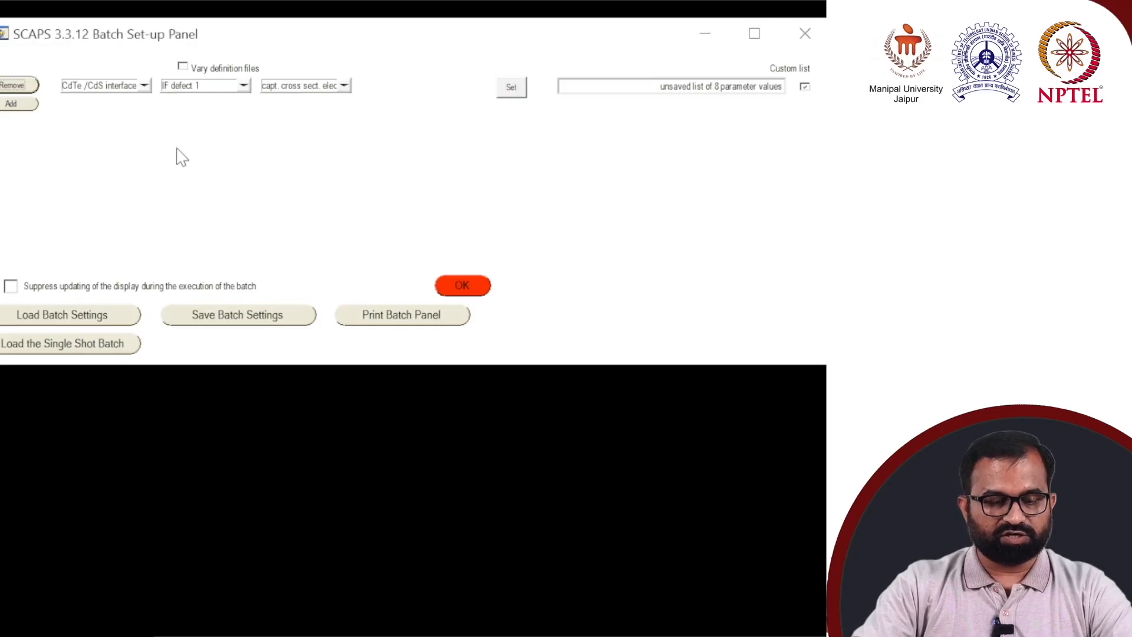
left_click(16, 86)
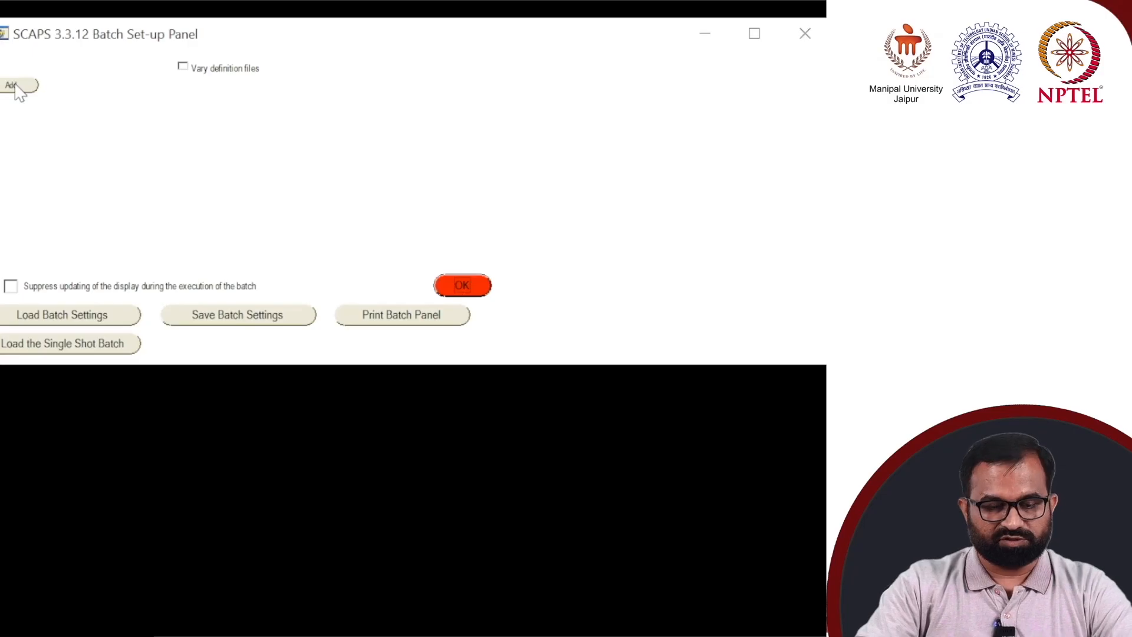
left_click(17, 86)
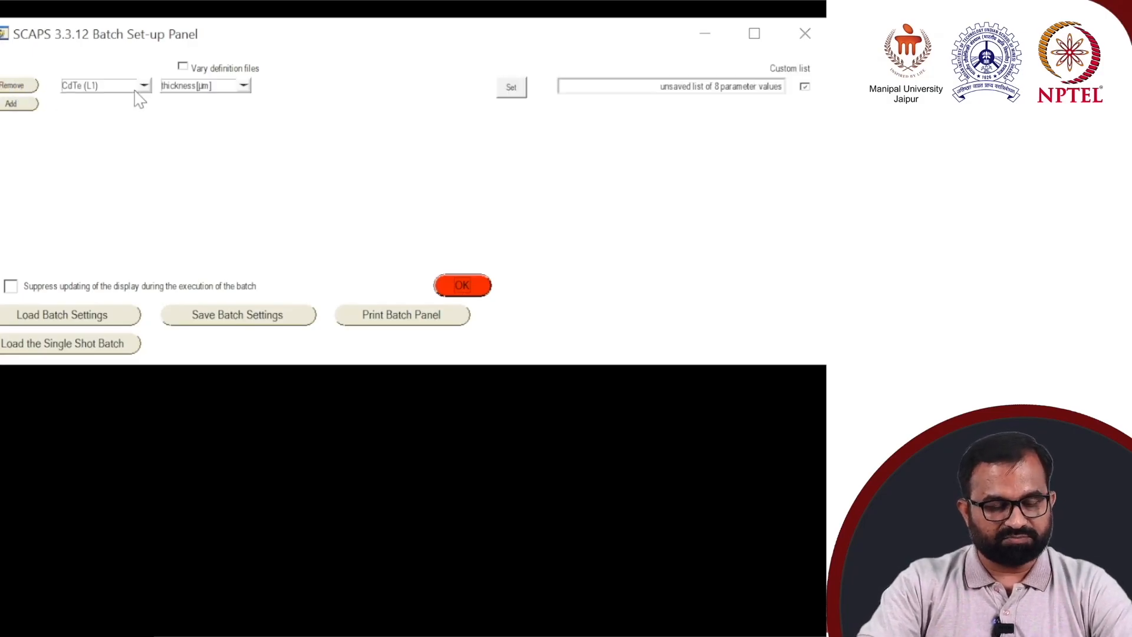
- Set the new batch row to vary the CdTe /CdS interface (I1)
left_click(144, 86)
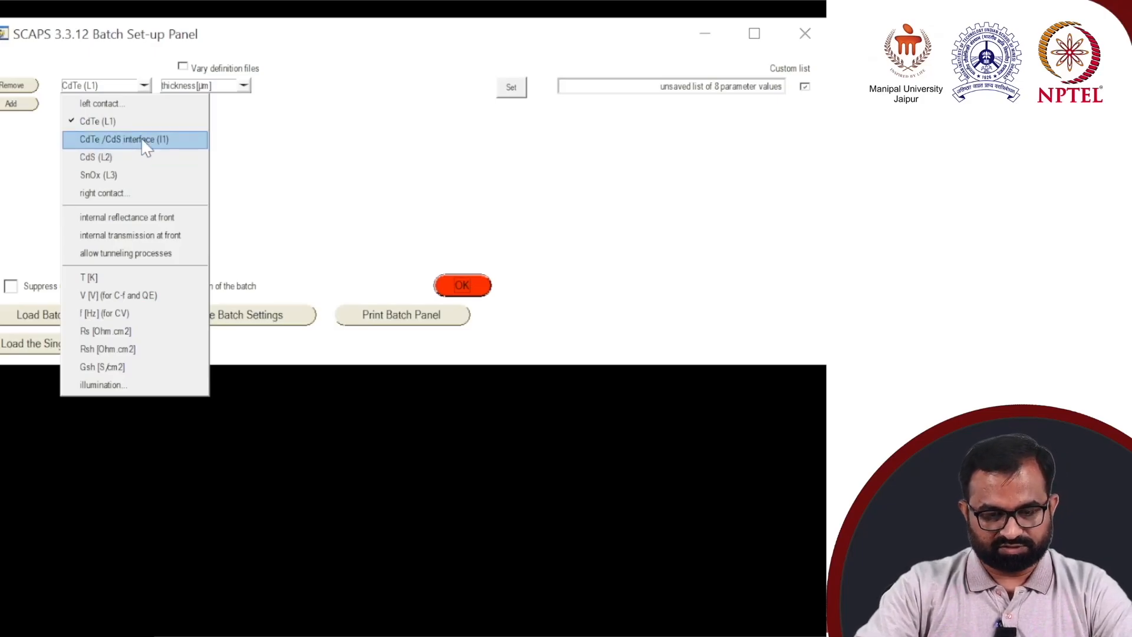
left_click(583, 37)
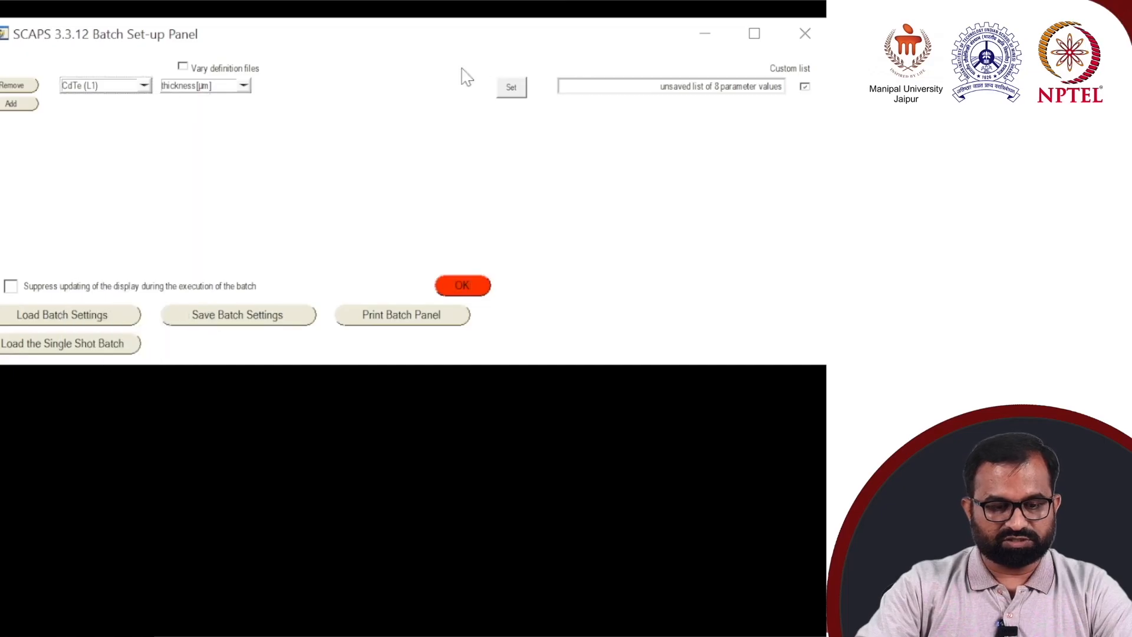
left_click(144, 86)
left_click(124, 146)
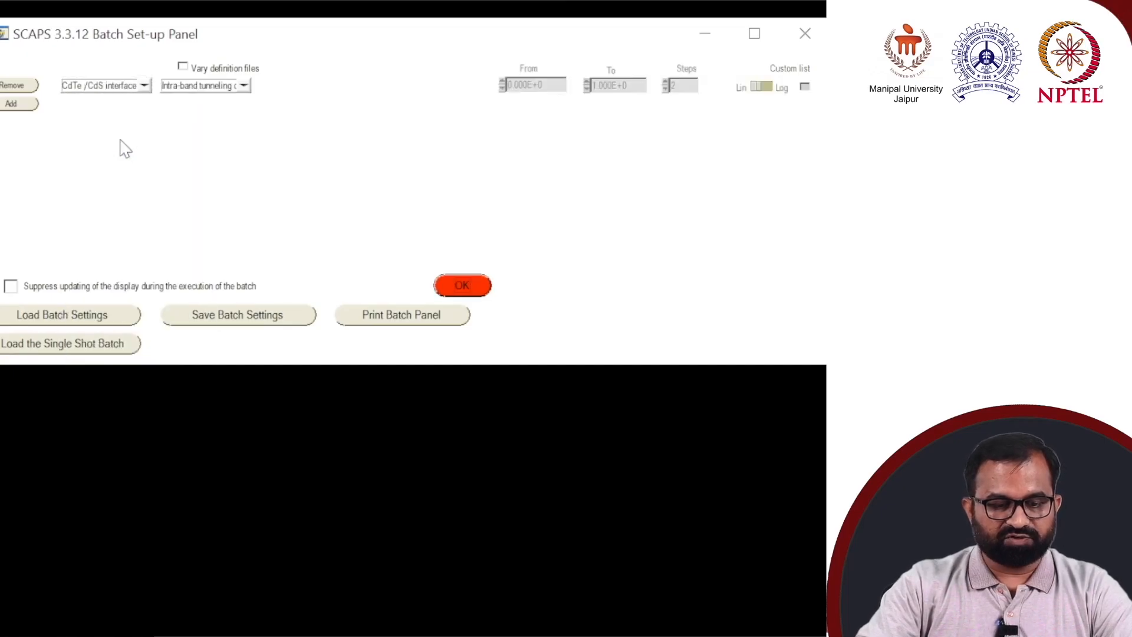
- Choose IF defect 1 as the CdTe /CdS interface property varied by the batch row
left_click(244, 88)
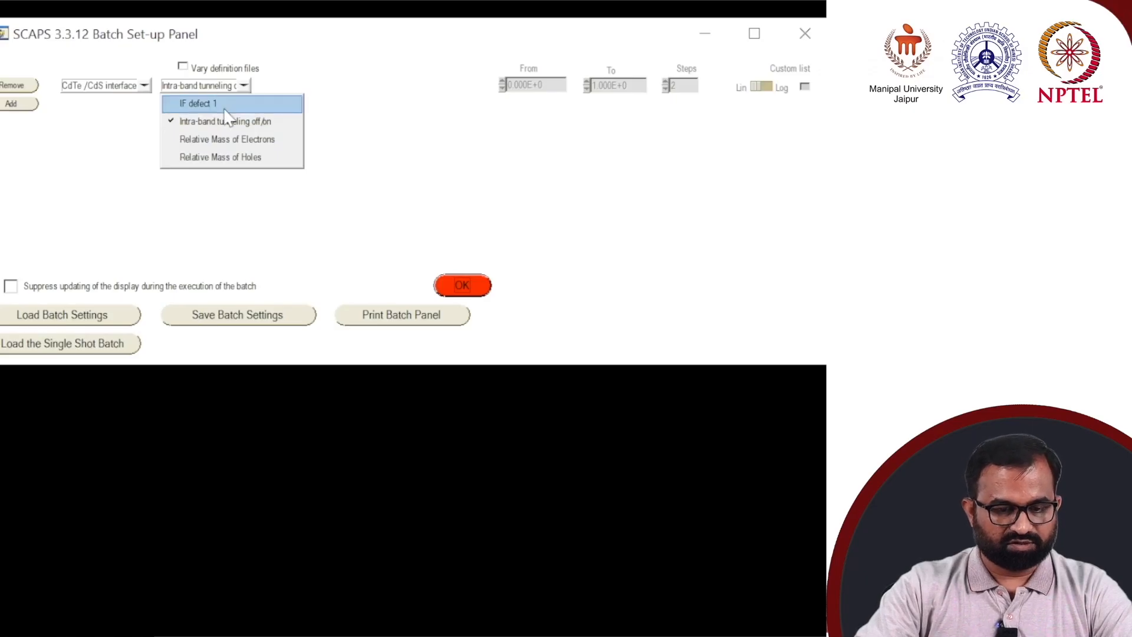
left_click(129, 92)
left_click(145, 86)
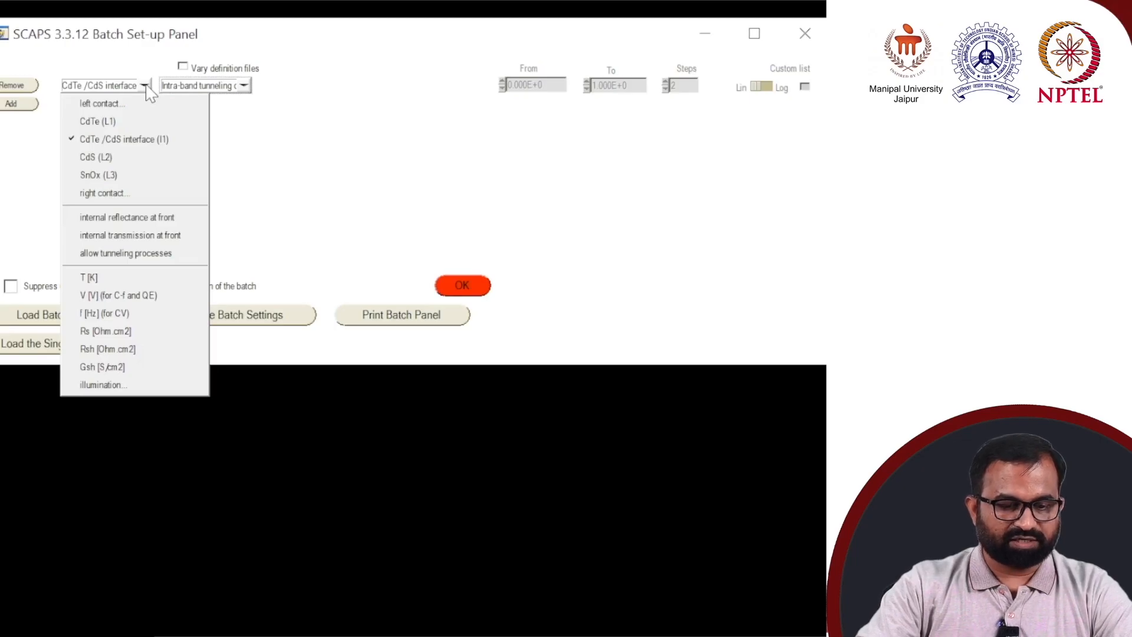
left_click(215, 93)
left_click(213, 93)
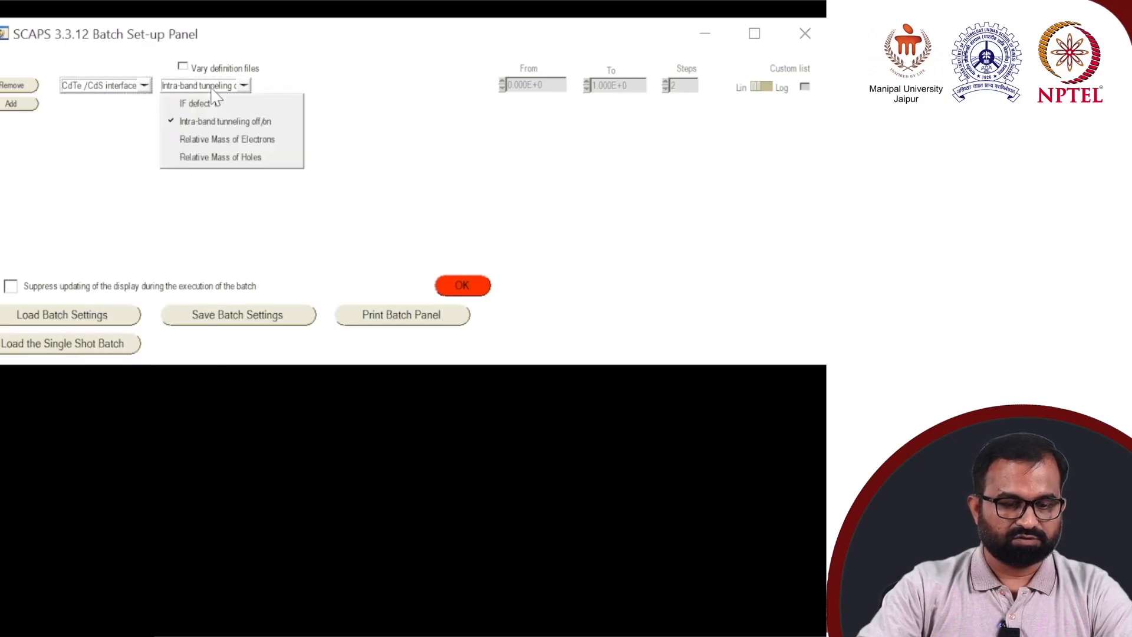
left_click(211, 106)
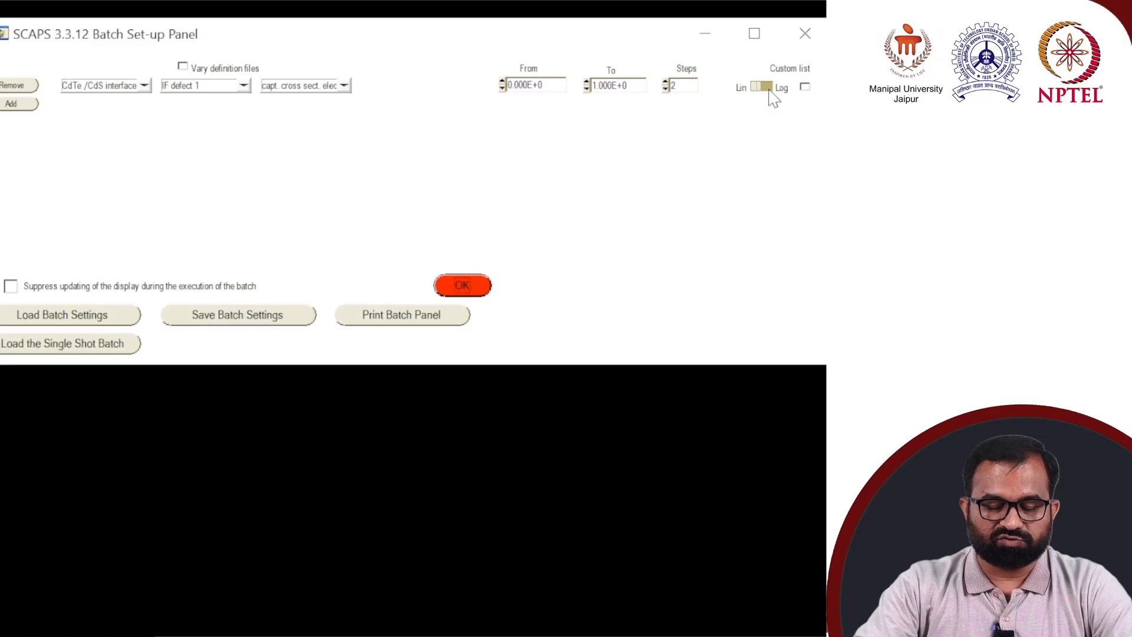
- Switch the batch row to a custom list of values and clear all existing entries from the editable list
left_click(805, 87)
left_click(513, 89)
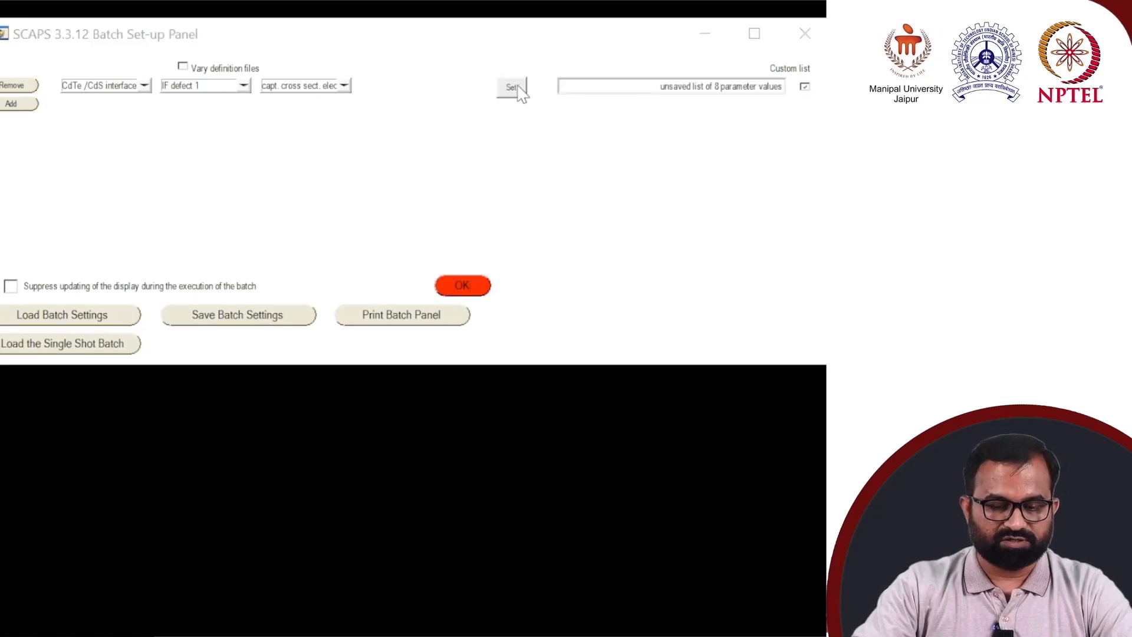
left_click(556, 348)
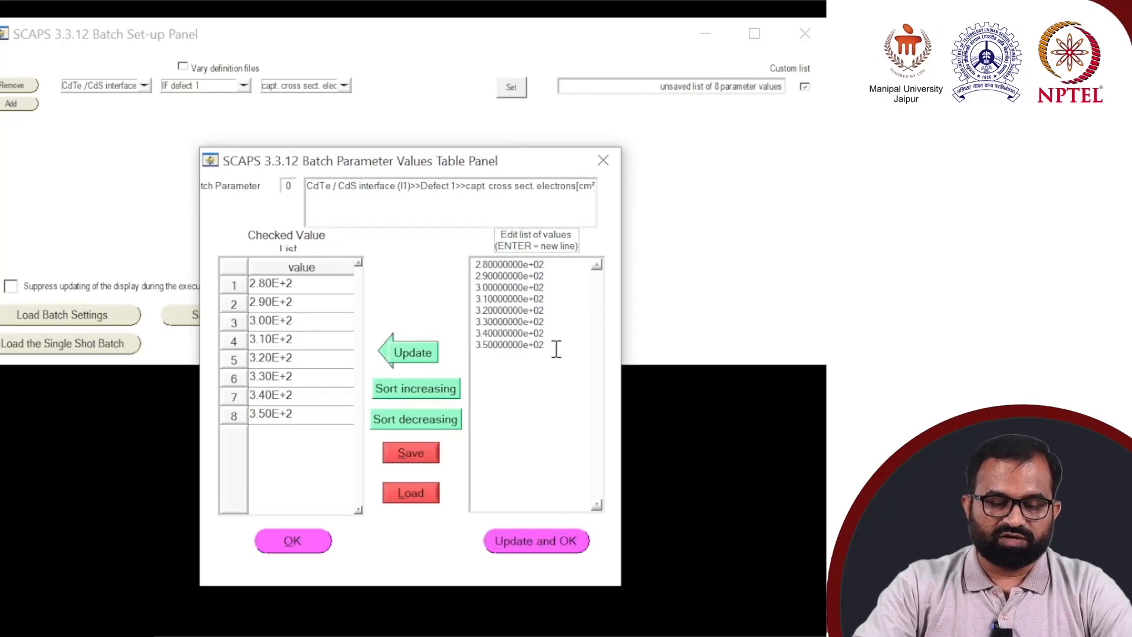
left_click_drag(555, 348, 468, 275)
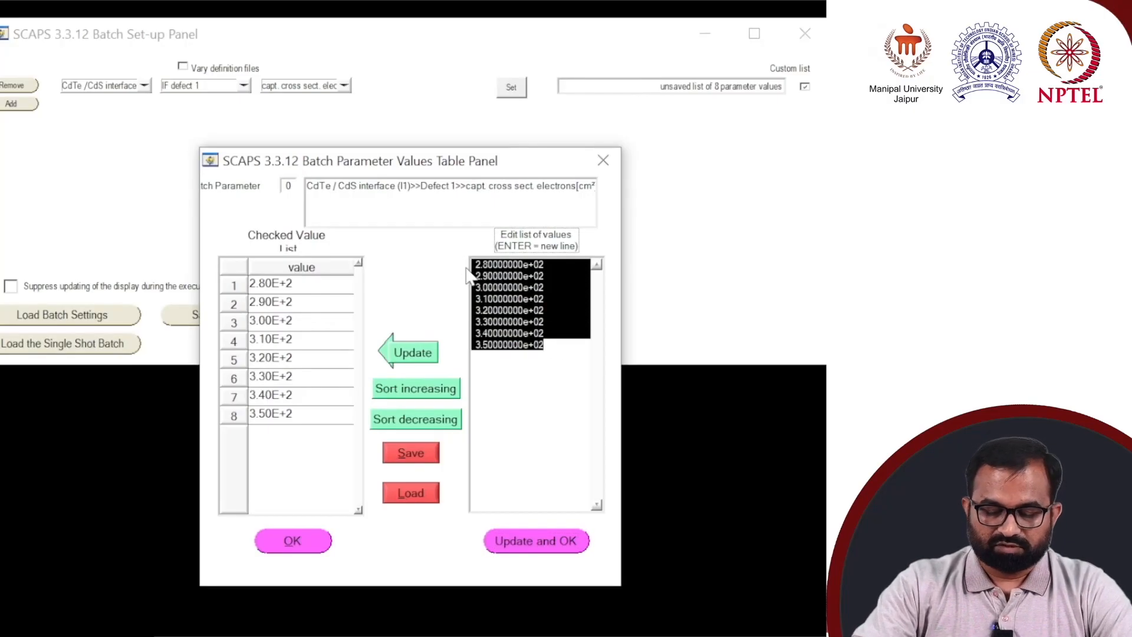
key("Delete")
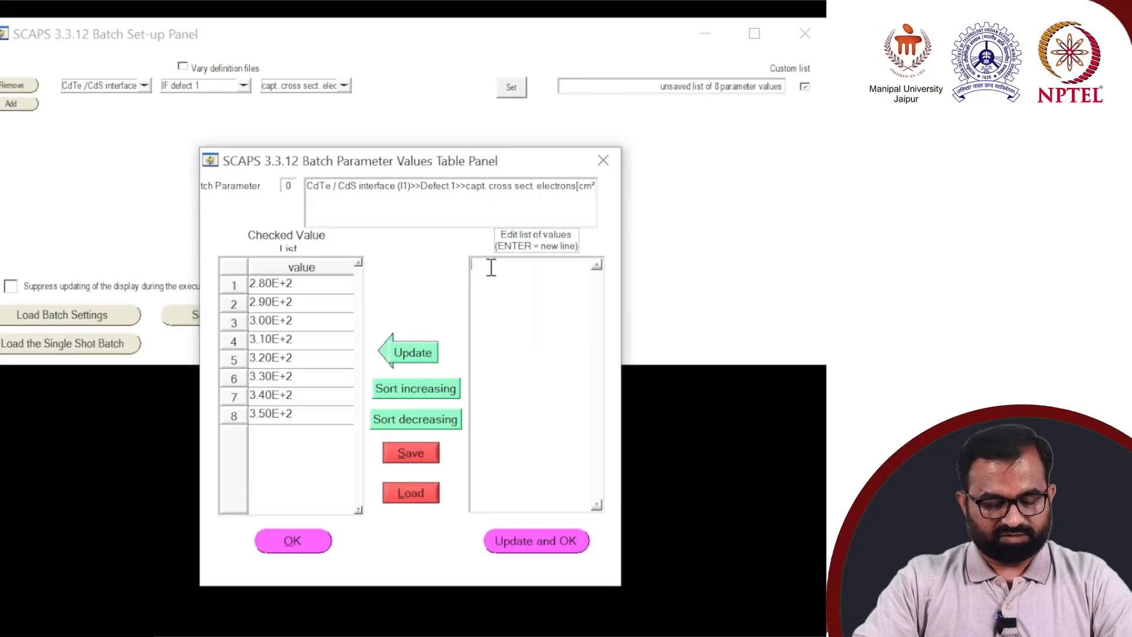
- Enter 1e10 and 5e10 on separate lines as the first values of the custom batch list
type("1e")
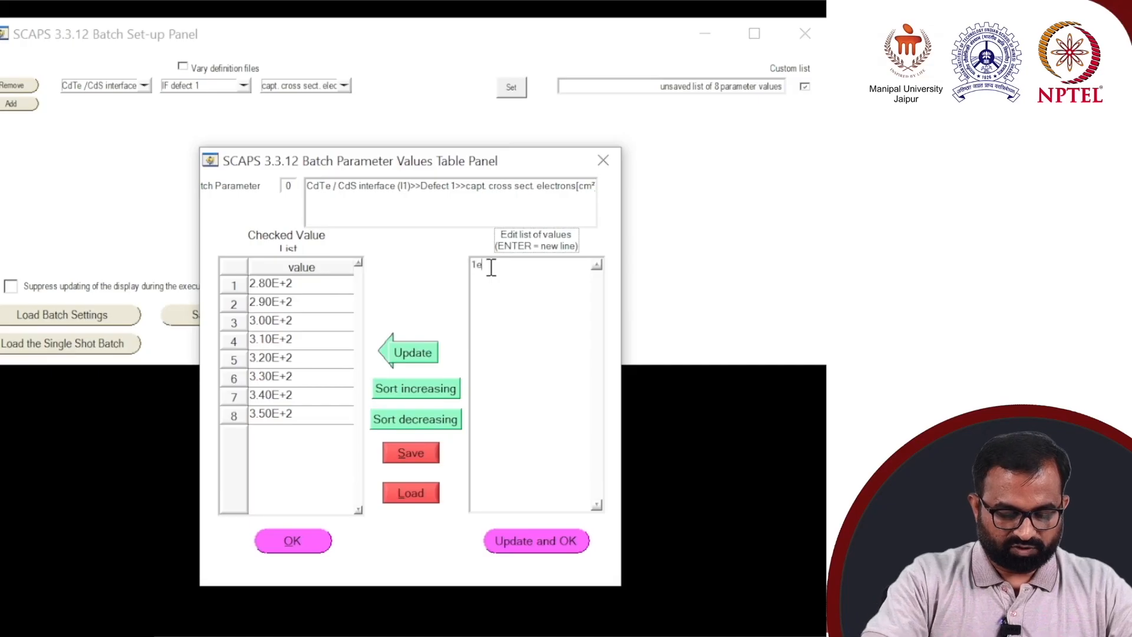
type("0 5")
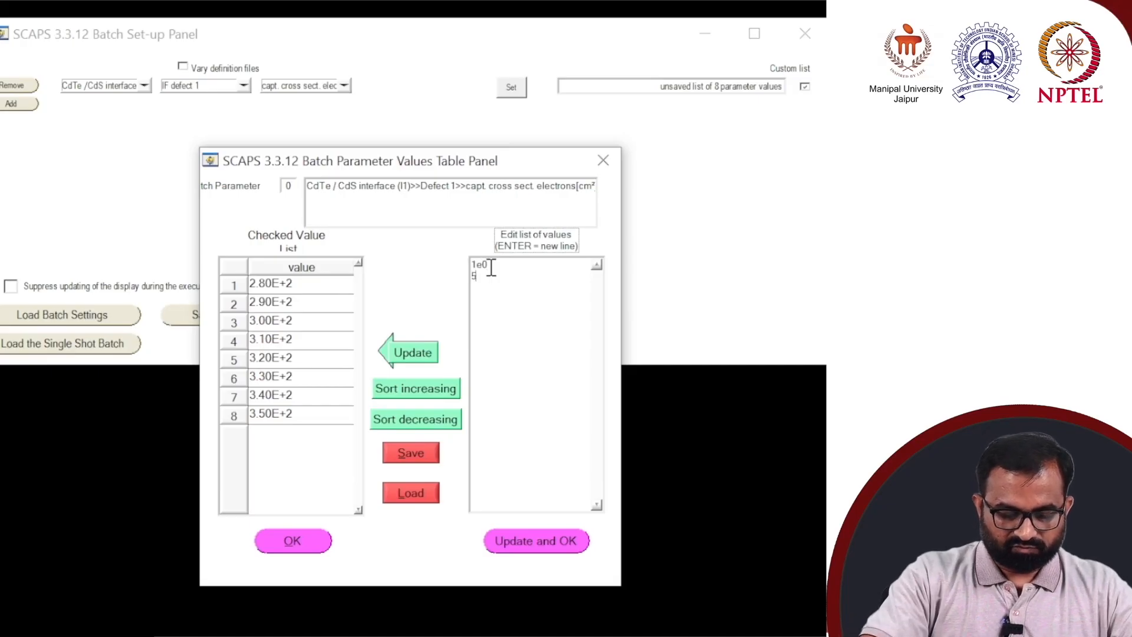
type("e16")
key("Return")
left_click(482, 264)
type("10")
left_click(499, 274)
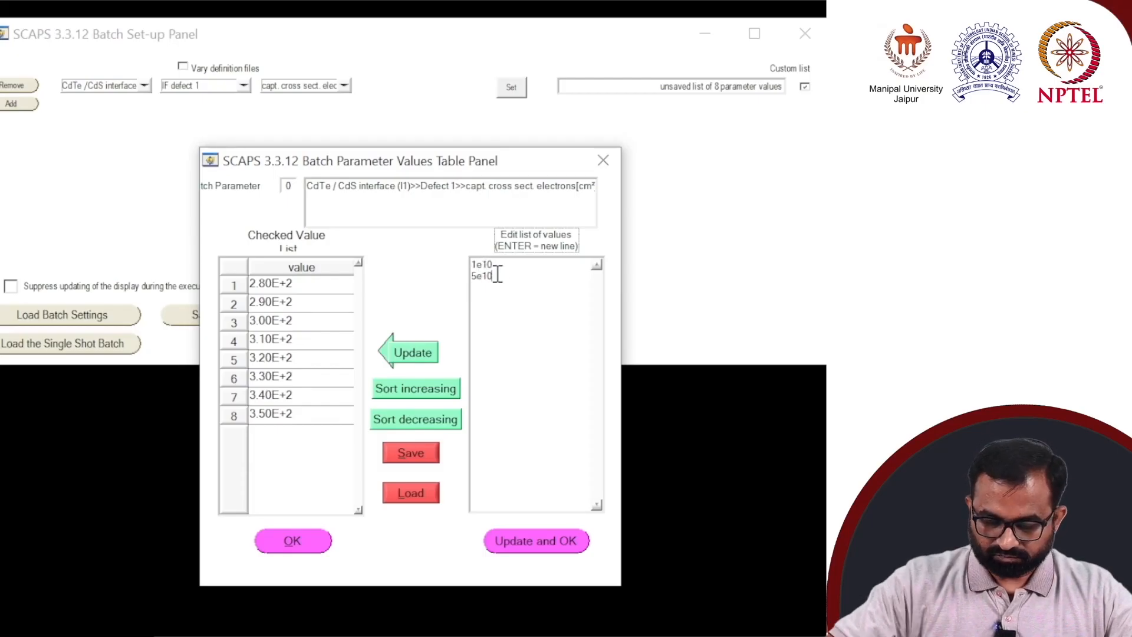
- Continue the custom batch list with the values 1e11, 5e11, 1e12 and 5e12, one per line
type("1e11")
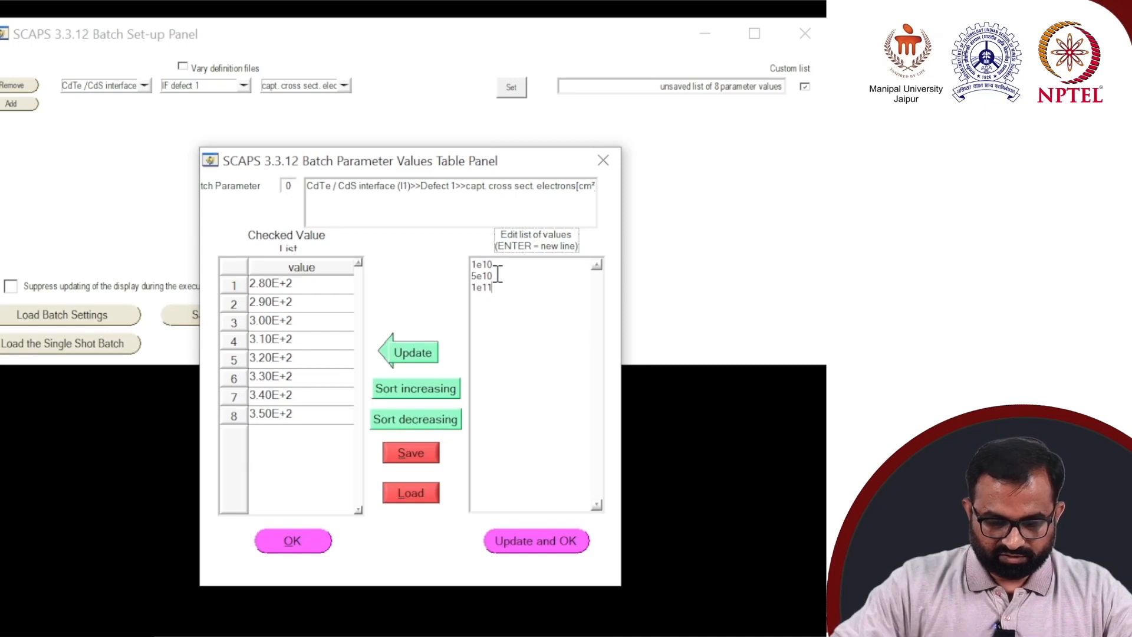
key("Return")
type("5e11")
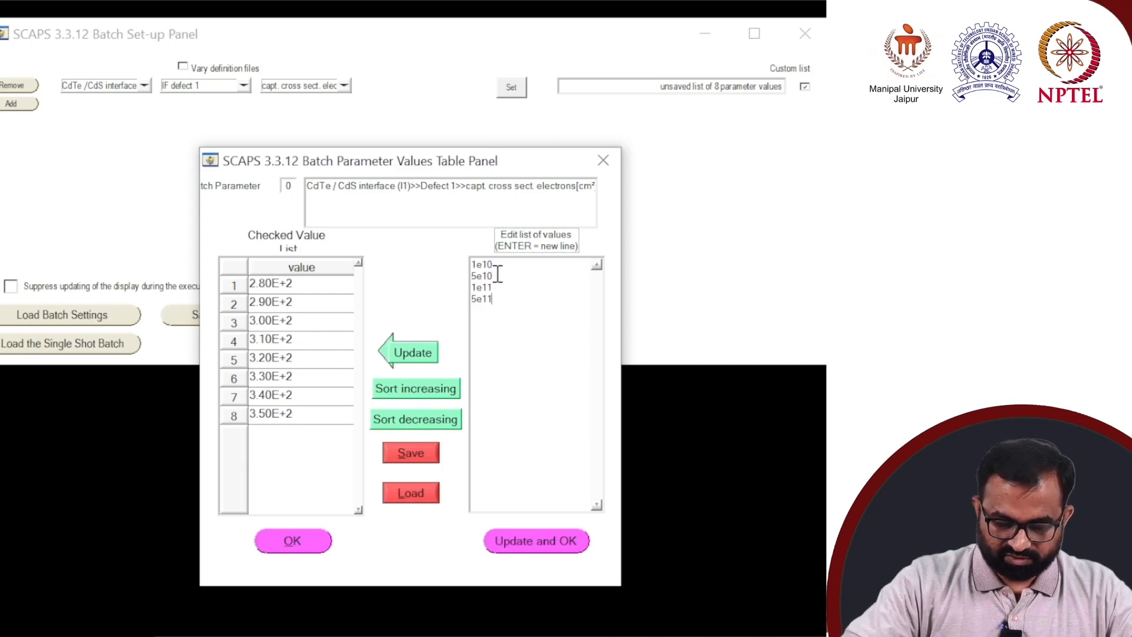
key("Return")
type("1e")
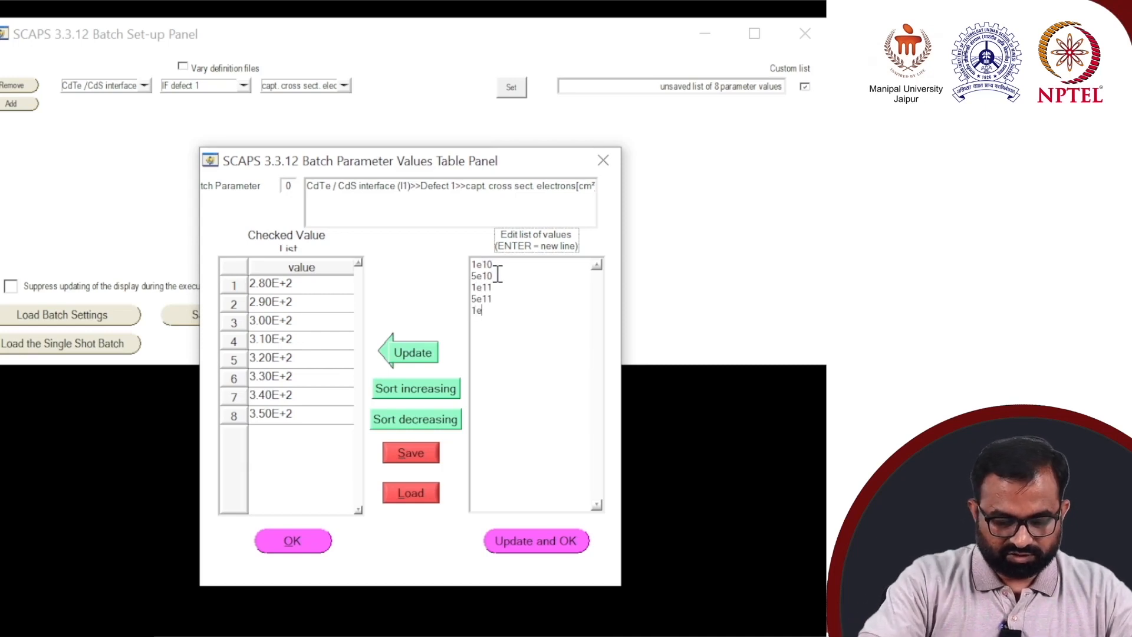
type("22")
key("Return")
type("5e12")
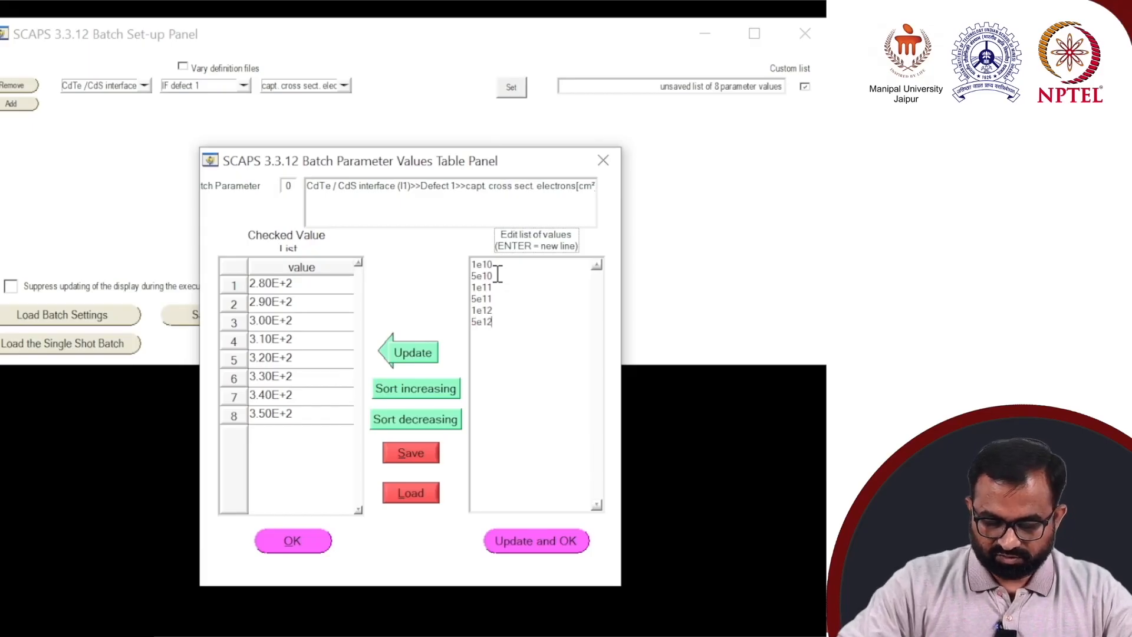
- Complete the custom batch list with the values 1e13, 5e13, 1e14 and 5e14, one per line
key("Return")
type("1e13")
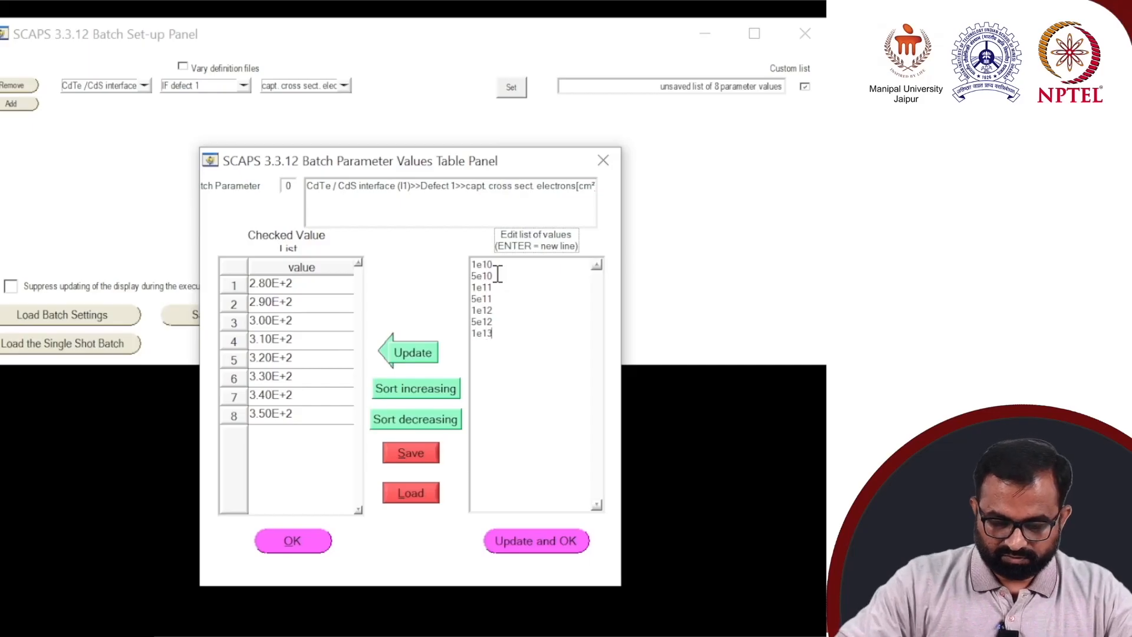
key("Return")
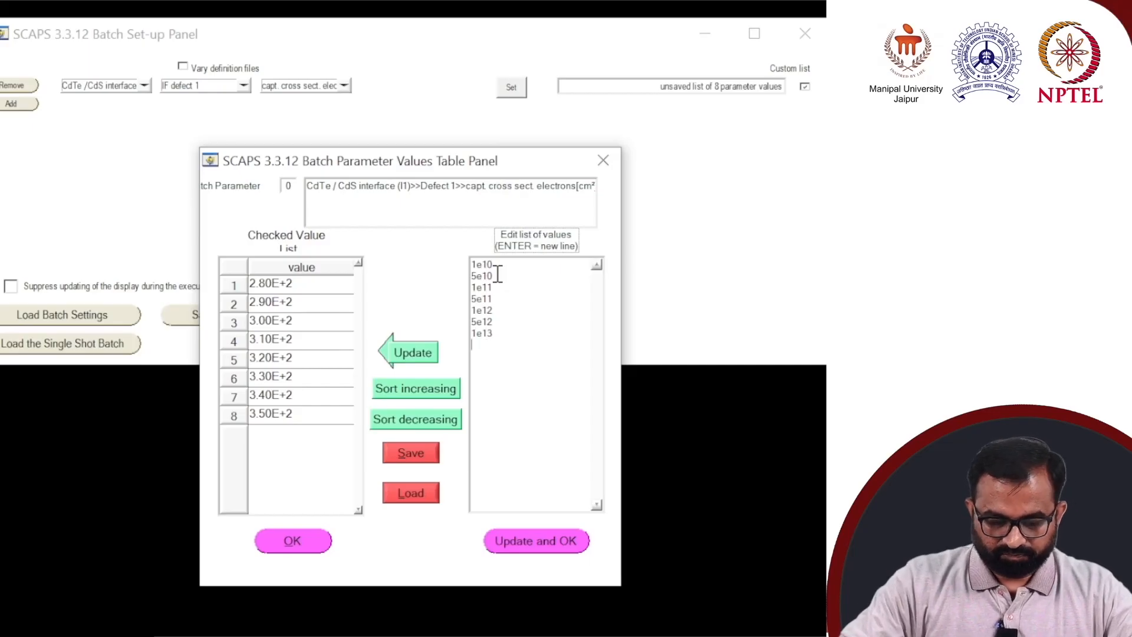
type("5e13")
key("Return")
type("1e14")
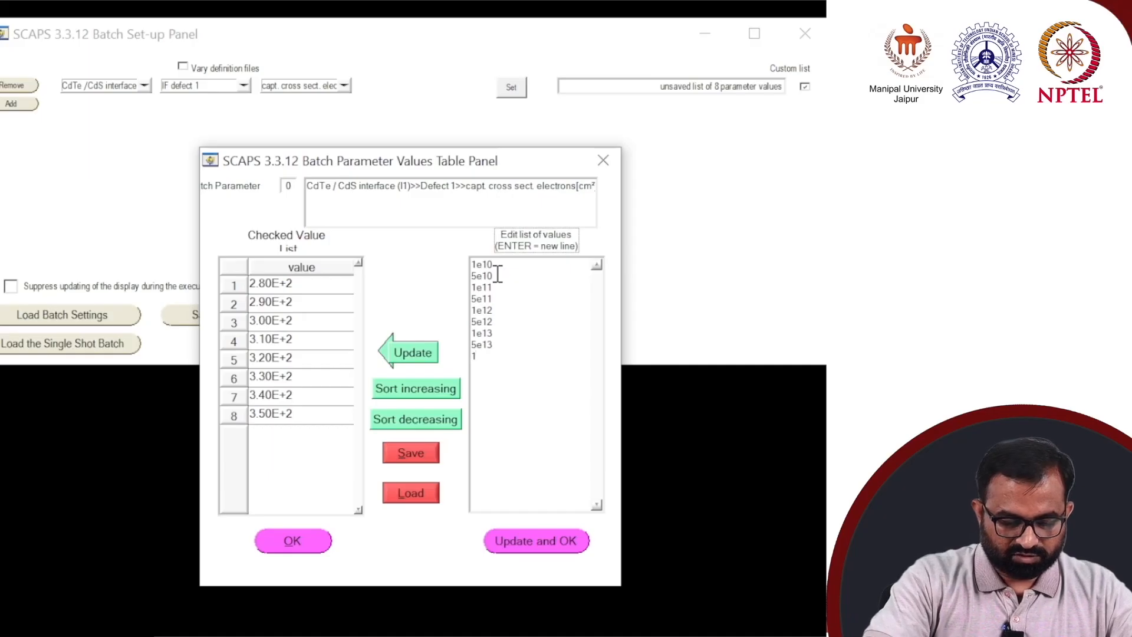
key("Return")
type("5e14")
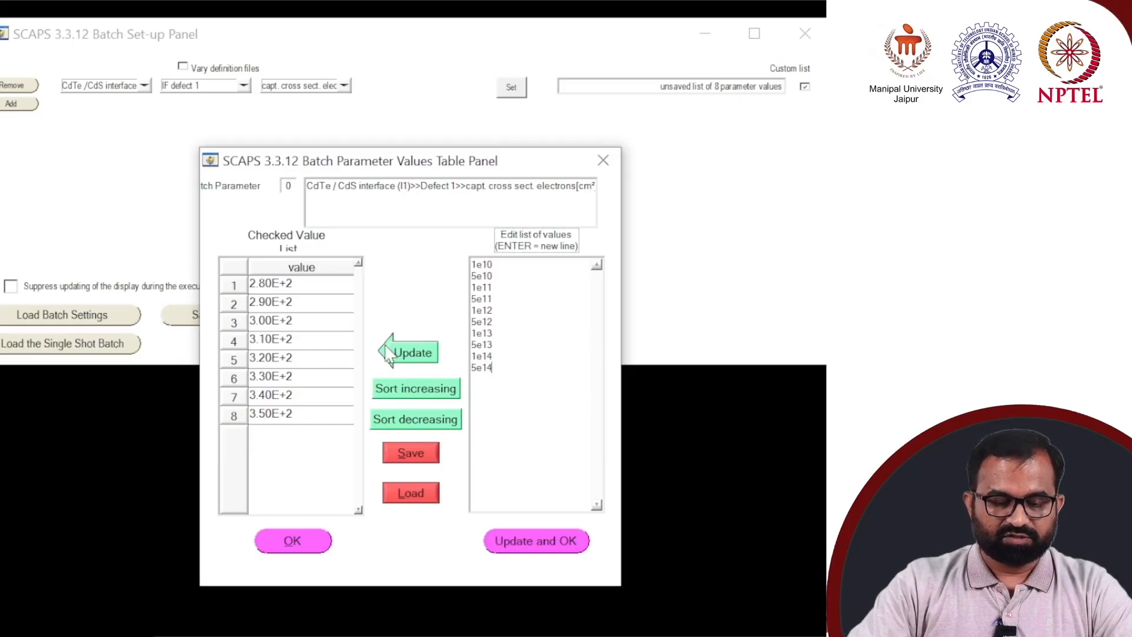
- Update the checked value list with the new entries, then confirm the value table and the batch set-up
left_click(389, 353)
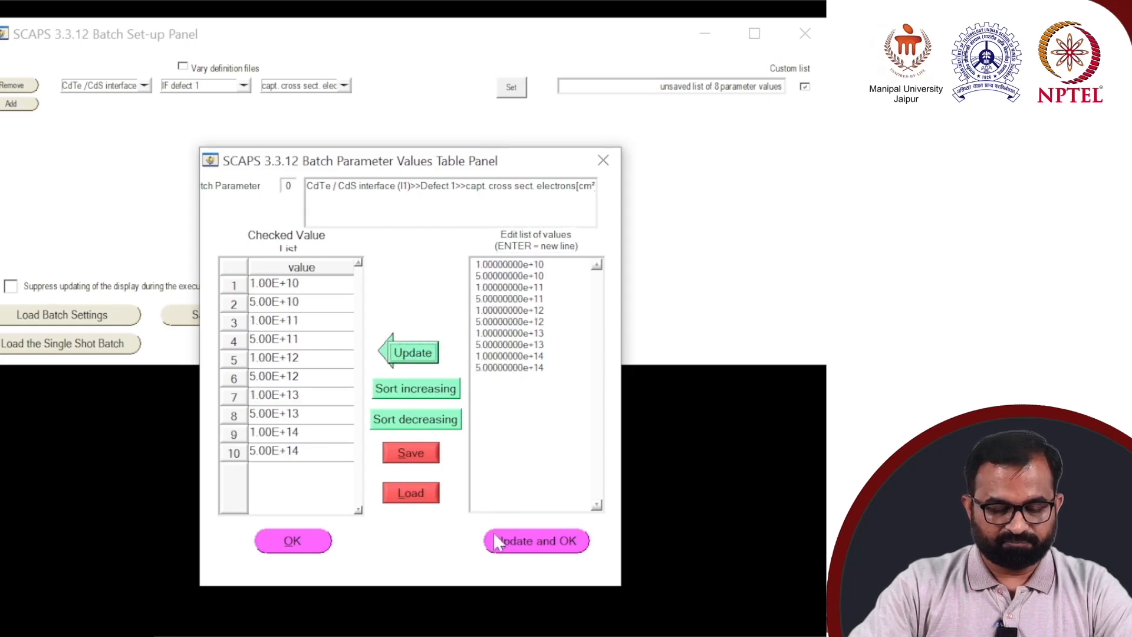
left_click(523, 539)
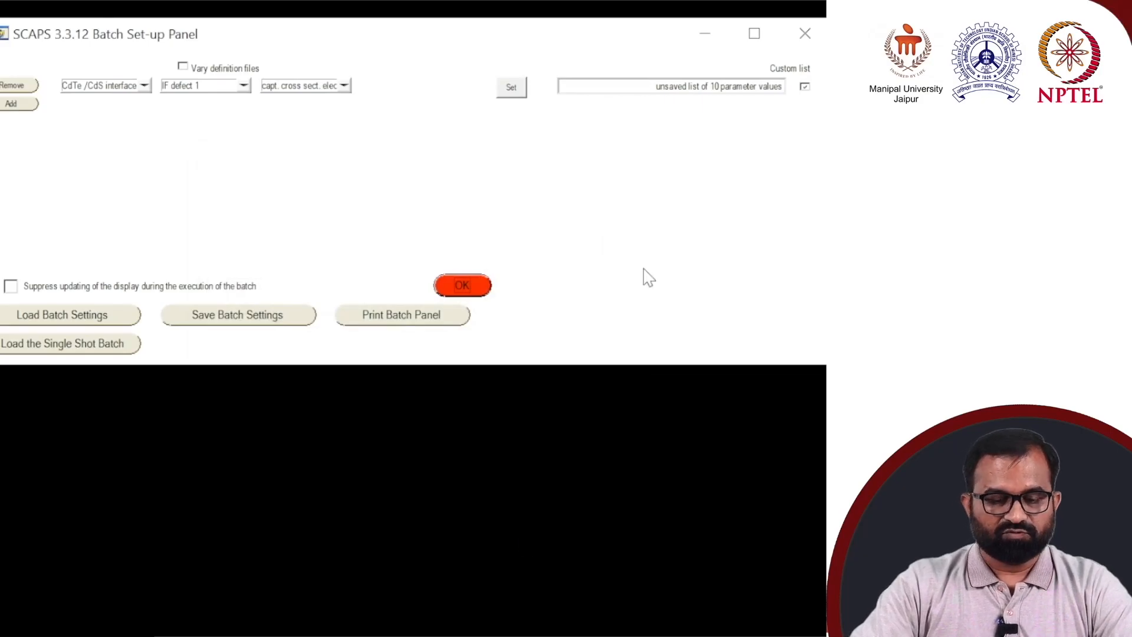
left_click(462, 287)
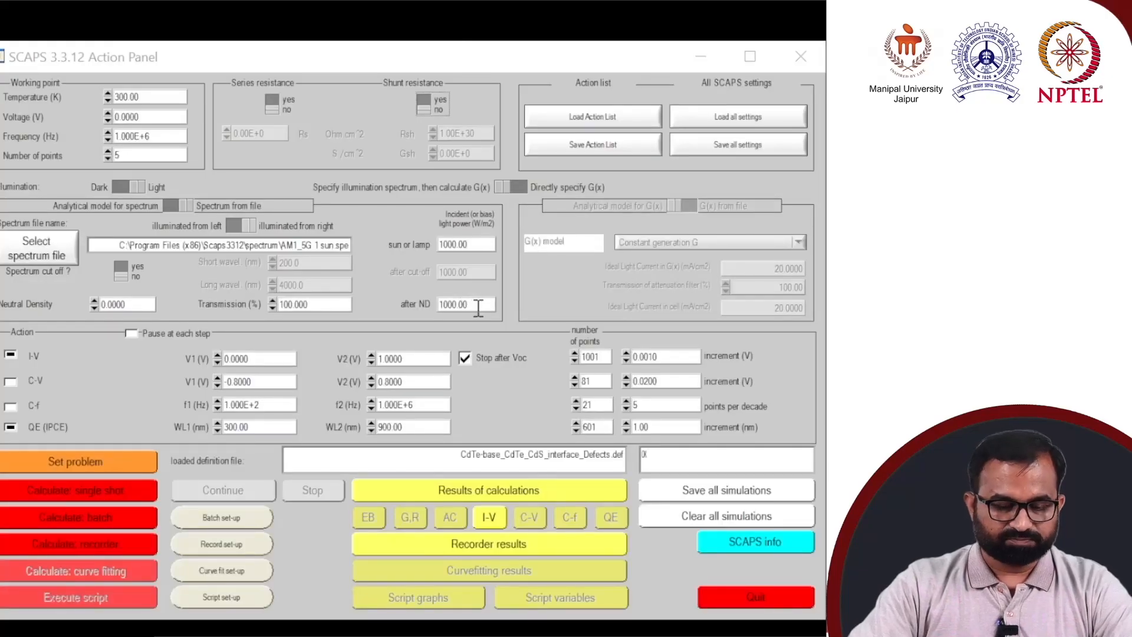
left_click(371, 362)
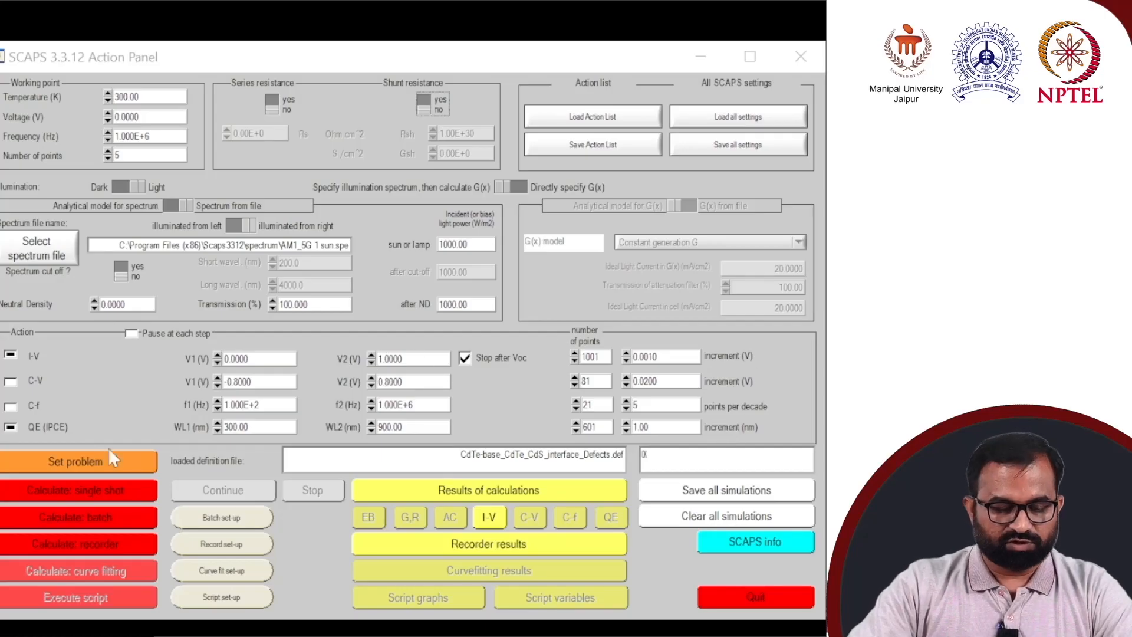
- In the problem's numerical settings, set the maximum voltage for the recording of solar cell characteristics to 1.00 V
left_click(76, 460)
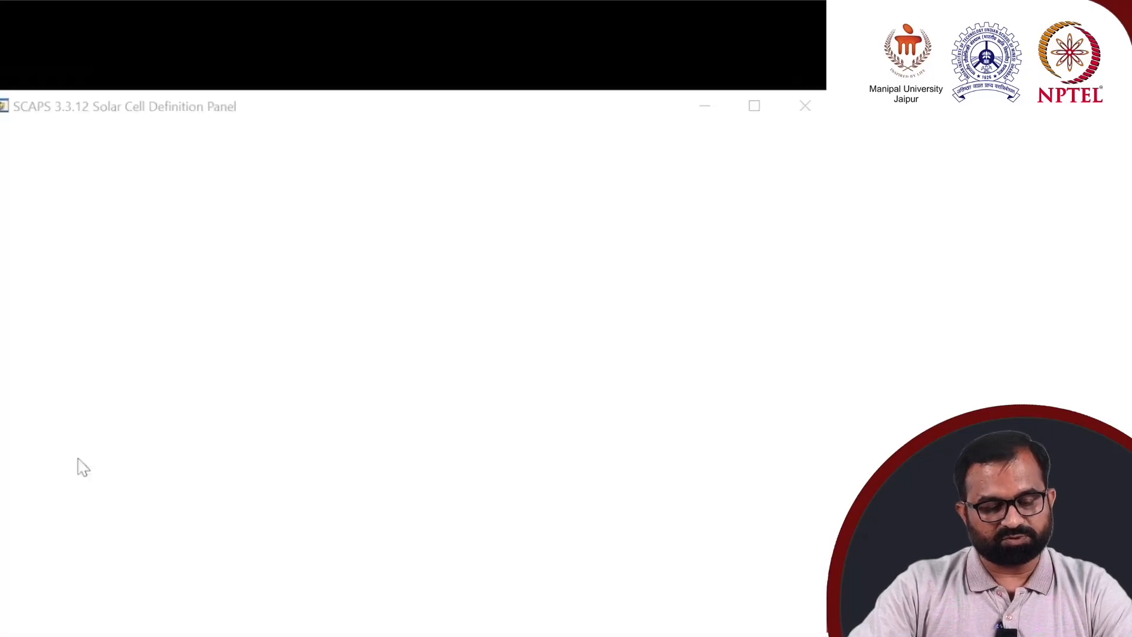
left_click(239, 443)
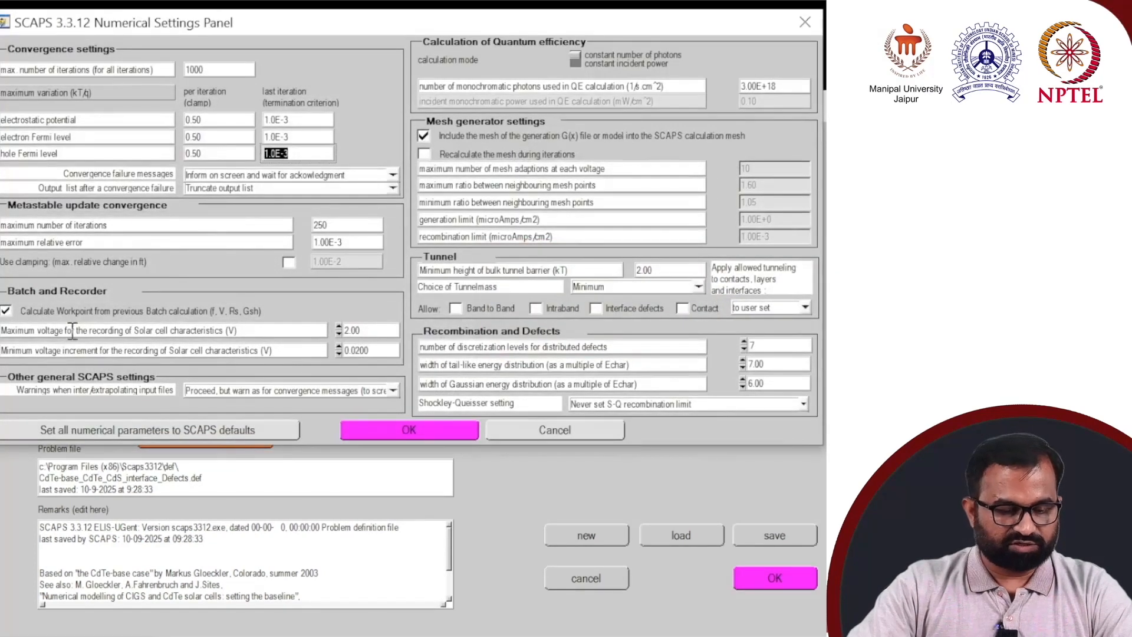
left_click_drag(12, 331, 118, 341)
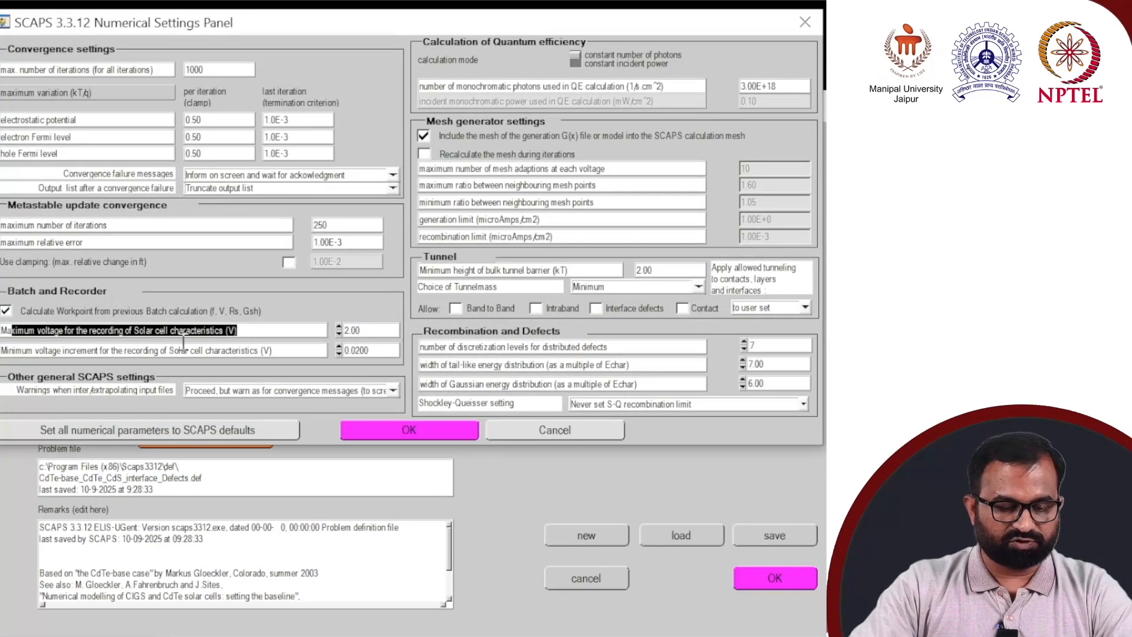
left_click(257, 334)
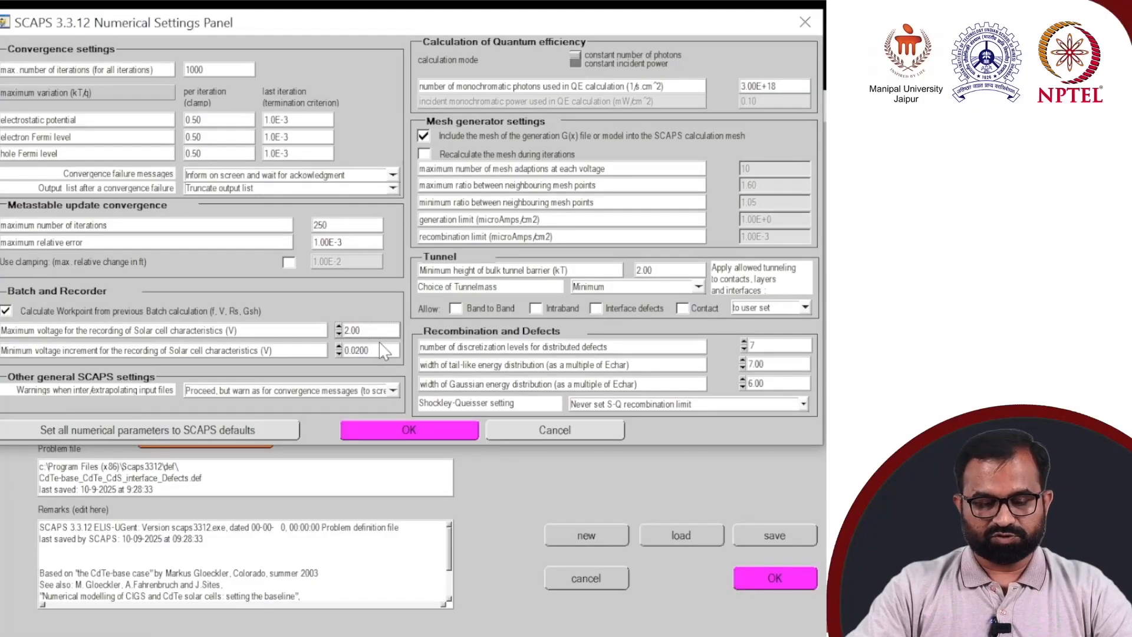
key("Delete")
type("1")
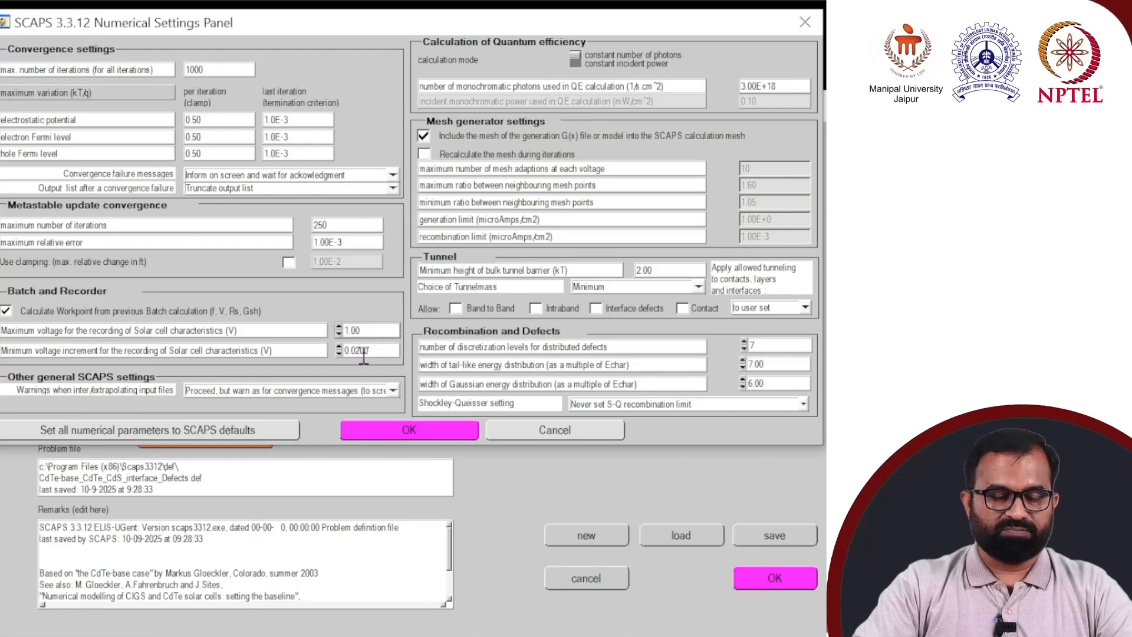
- Set the minimum voltage increment for recording to 0.0010 V and confirm the numerical settings and the solar cell definition
left_click(354, 350)
key("Delete")
type("01")
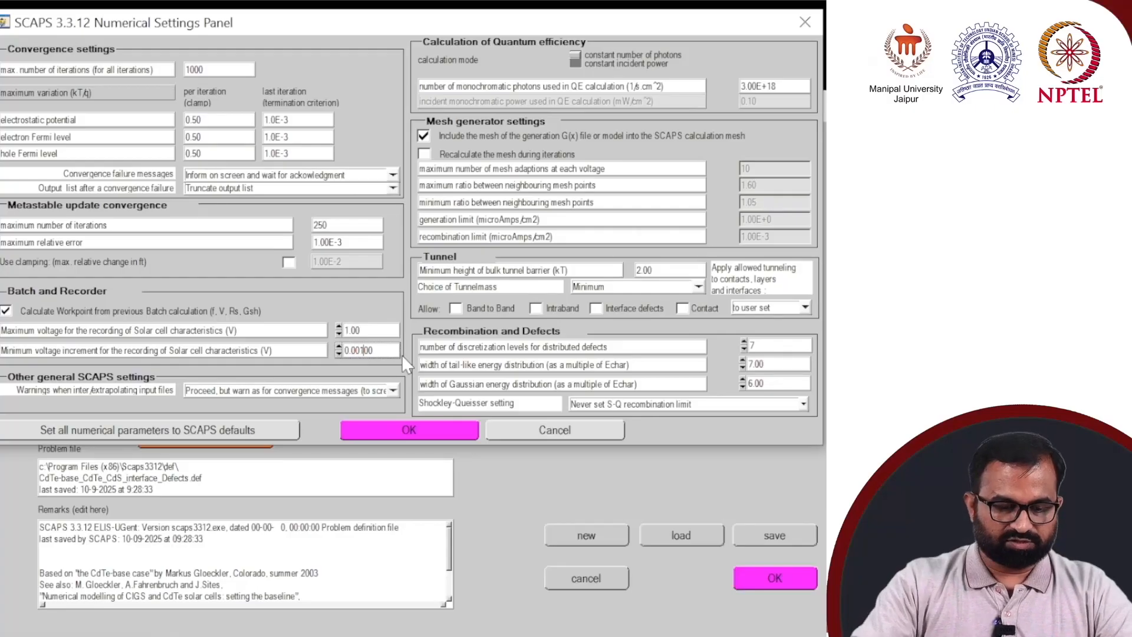
left_click_drag(72, 351, 290, 351)
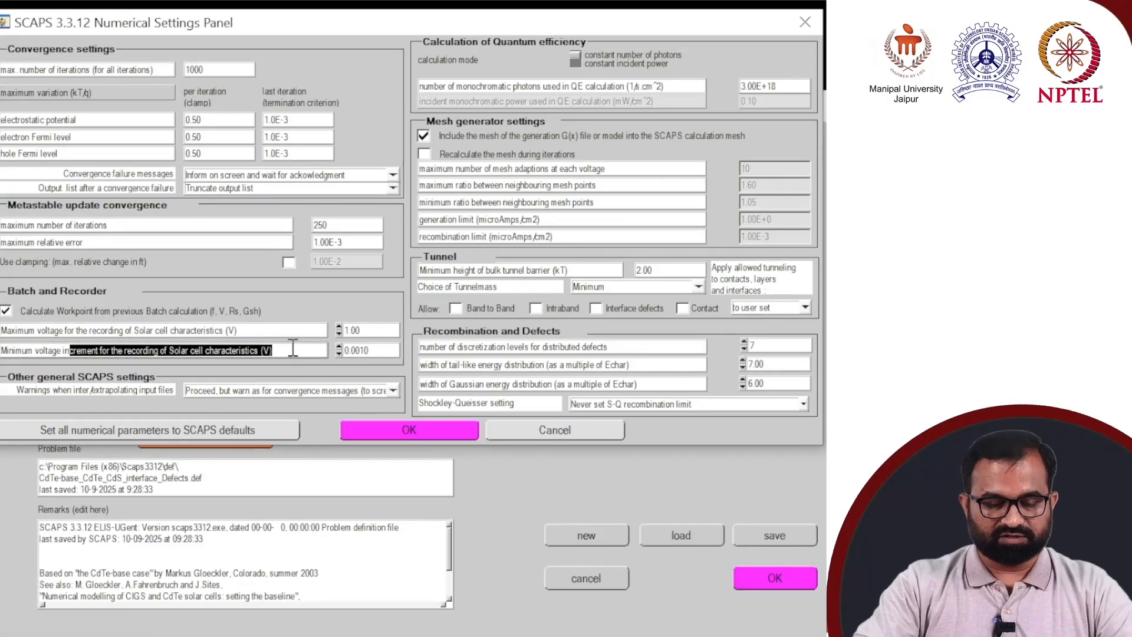
left_click(292, 350)
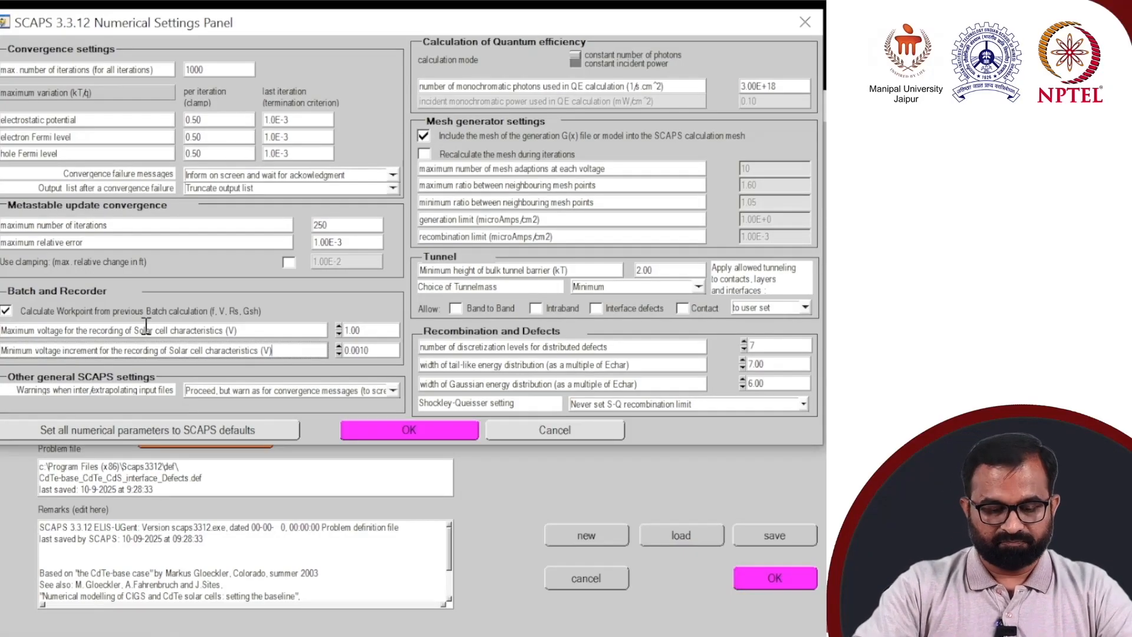
left_click(430, 432)
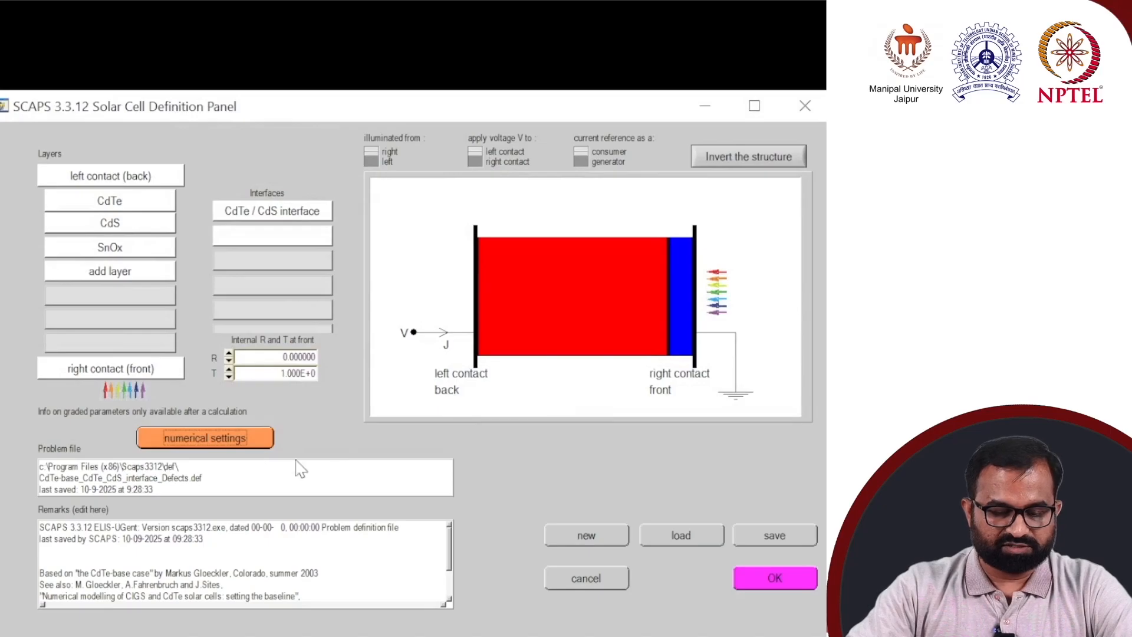
left_click(769, 577)
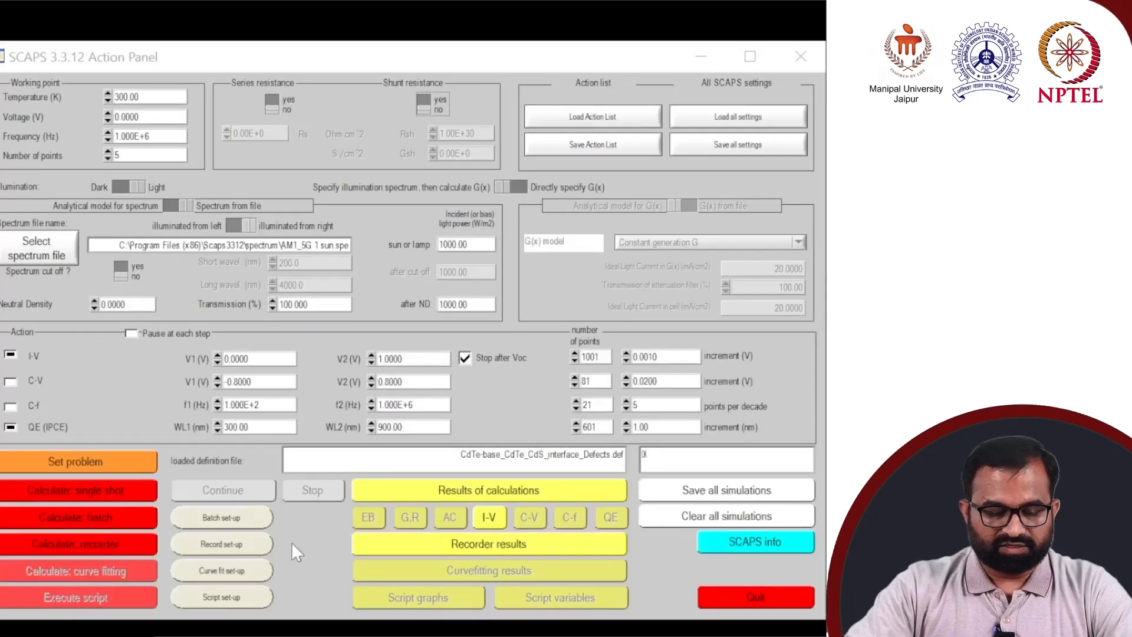
- Open the record set-up and review the properties listed for recording and the available IV characteristics options
left_click(230, 545)
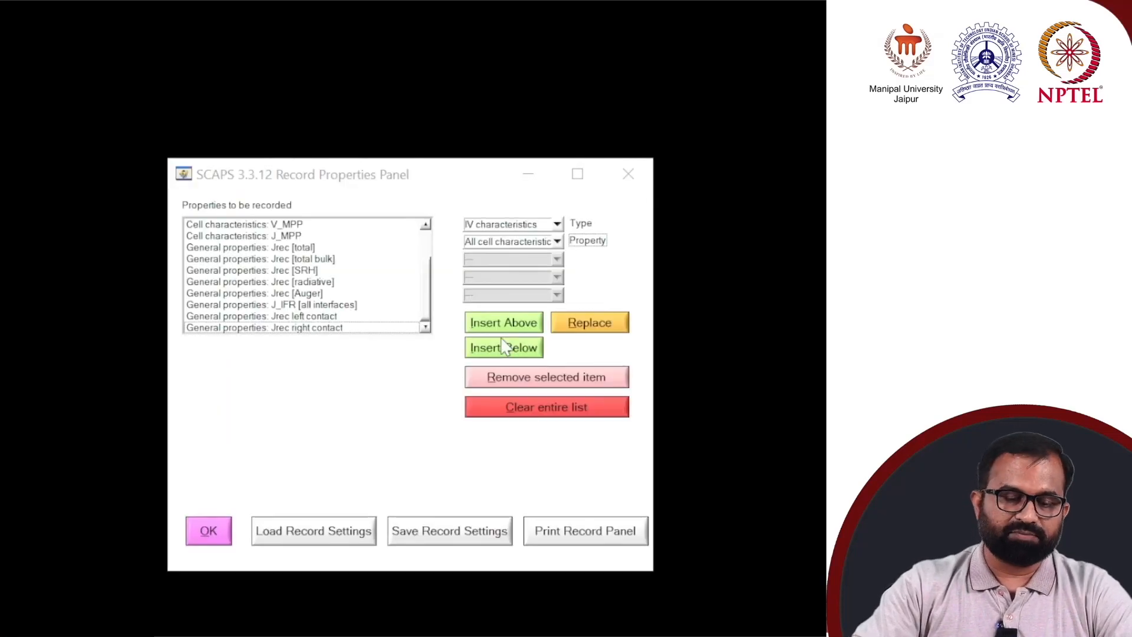
left_click_drag(424, 283, 430, 258)
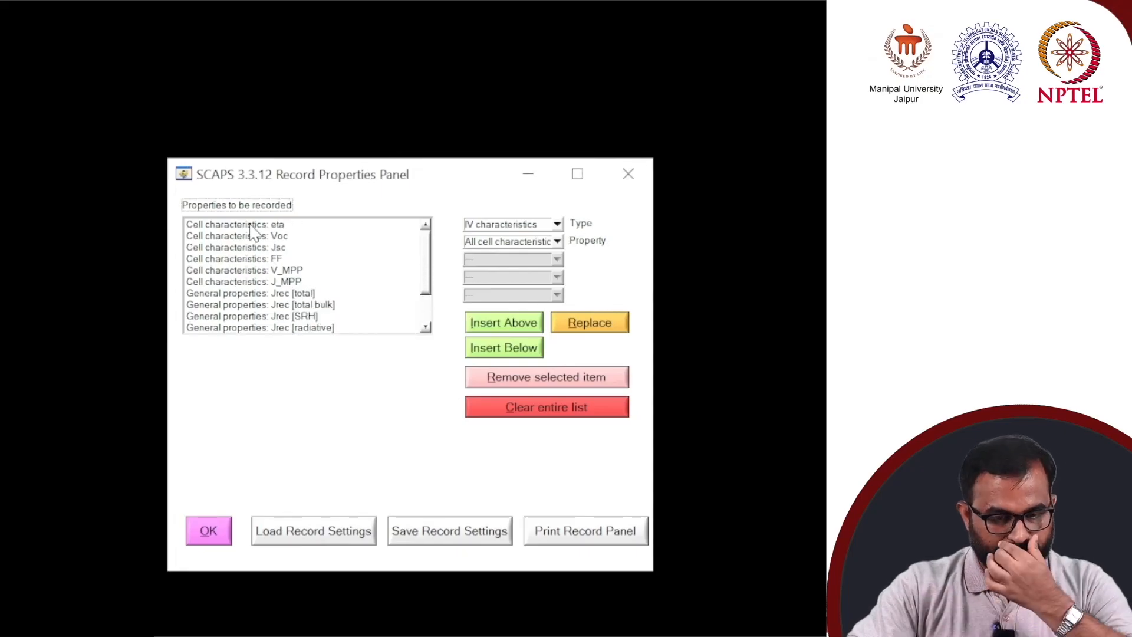
left_click(558, 225)
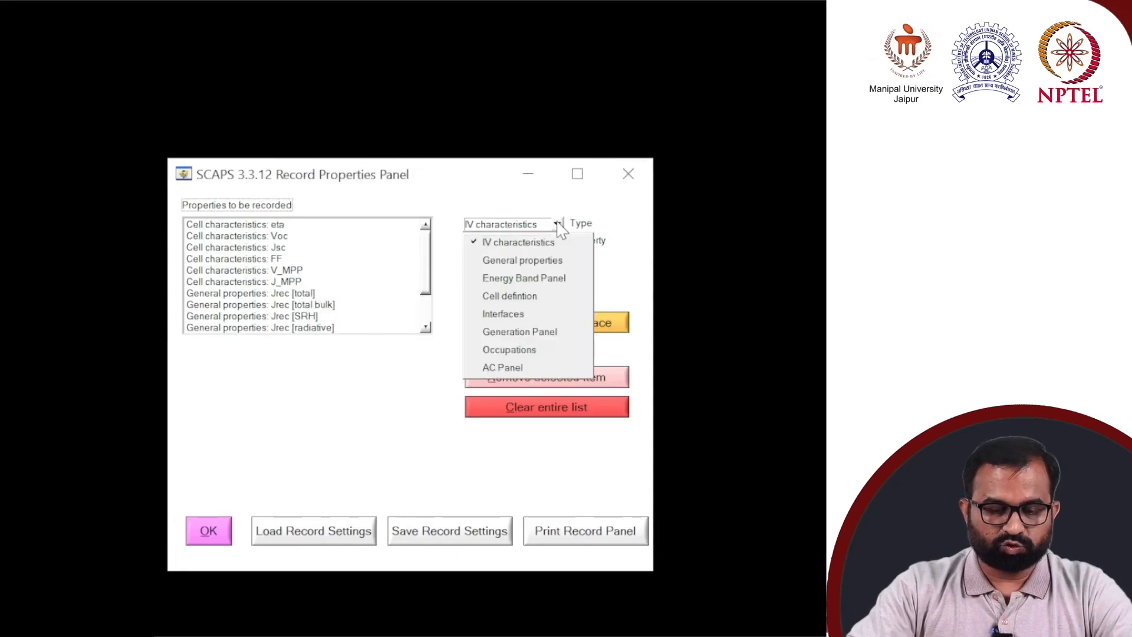
left_click(536, 242)
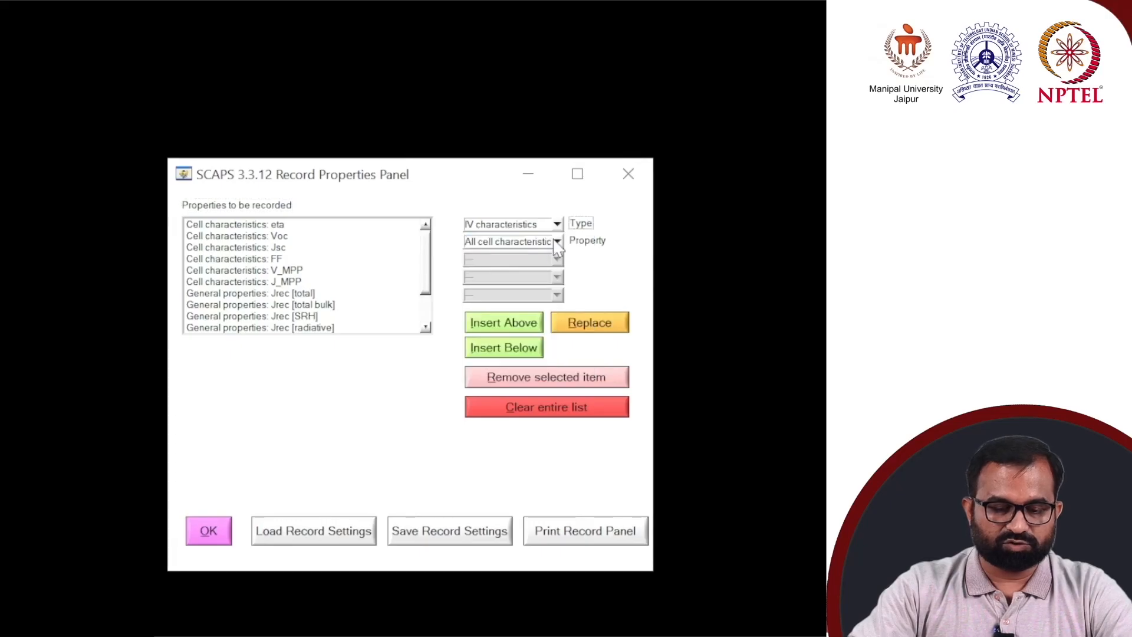
left_click(557, 242)
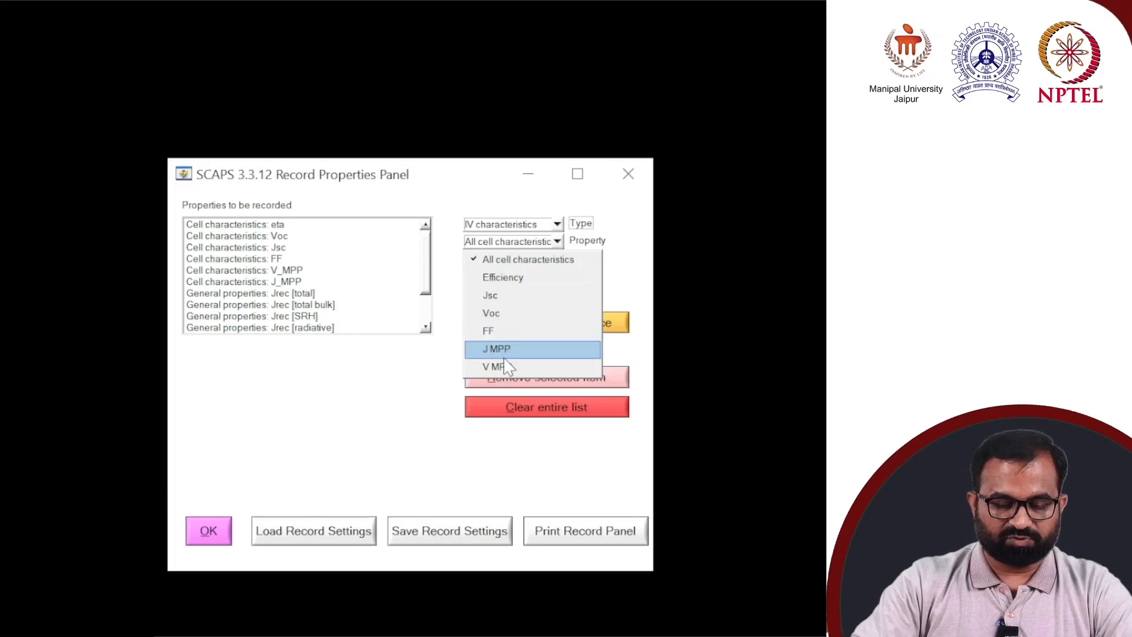
left_click(362, 371)
- Add the Energy Band Panel property Electric field below the last entry, Jrec right contact, in the recording list
left_click_drag(428, 272, 435, 321)
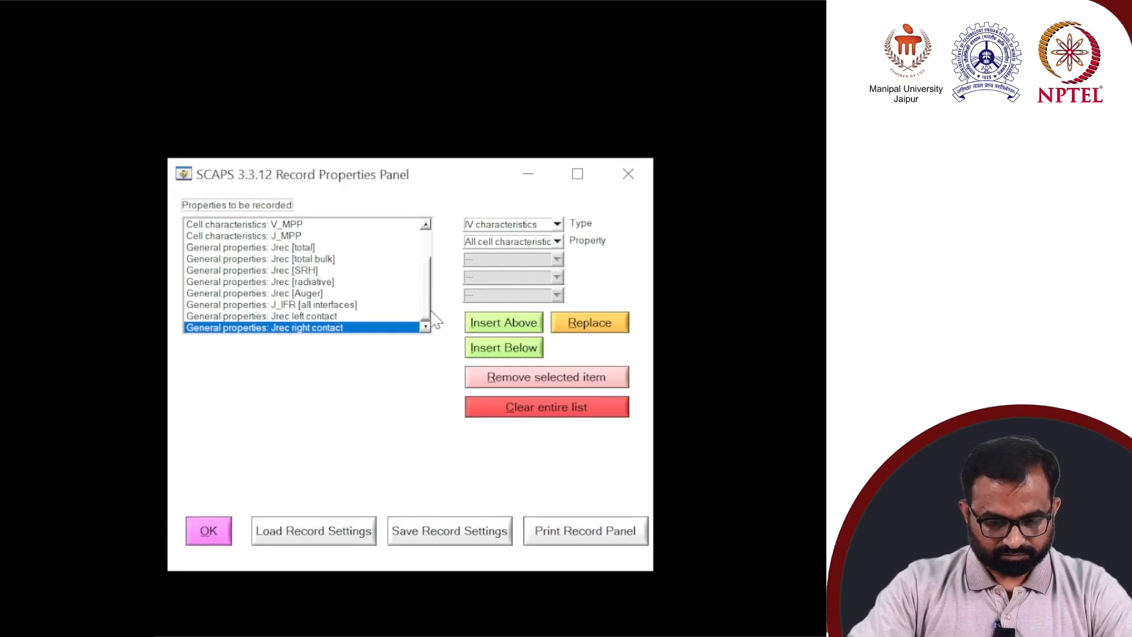
left_click(557, 225)
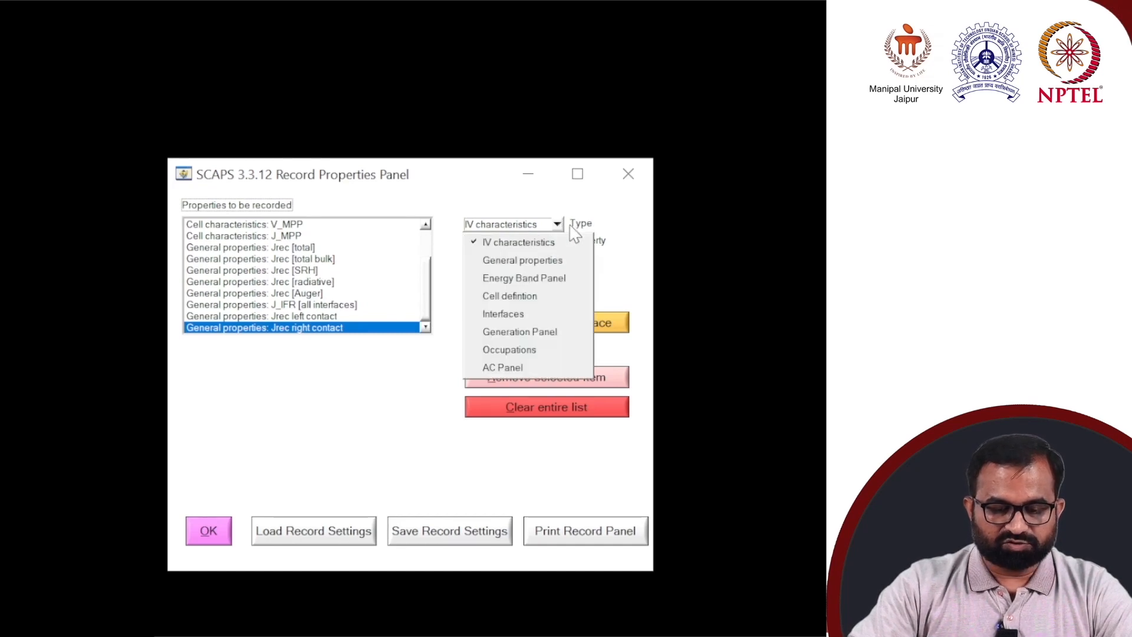
left_click(553, 278)
left_click(557, 243)
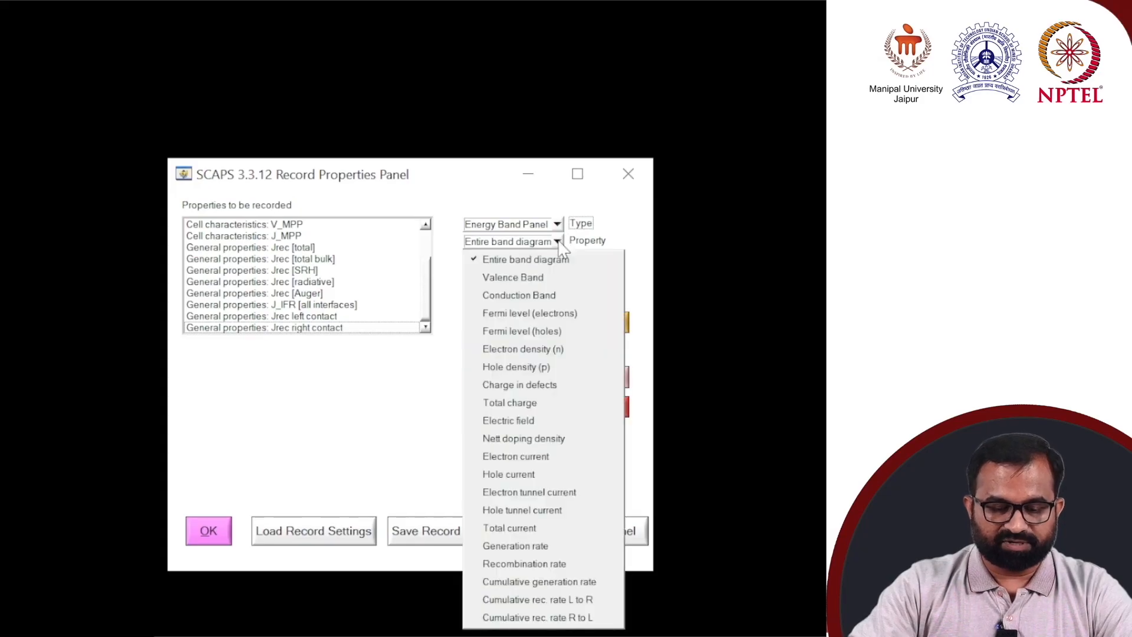
left_click(540, 420)
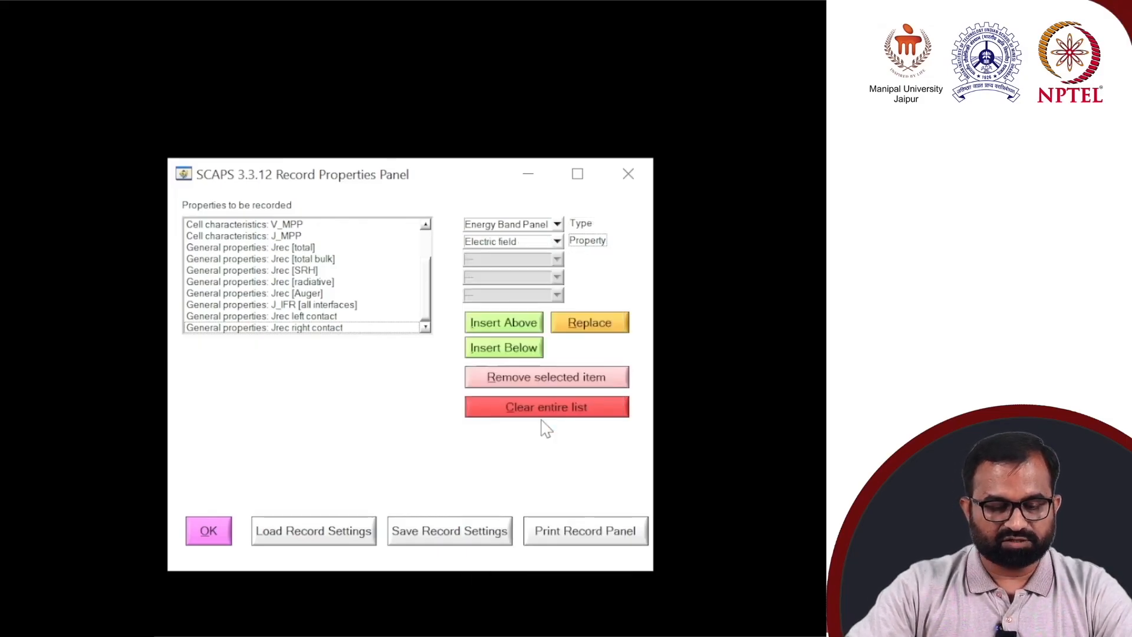
left_click(513, 359)
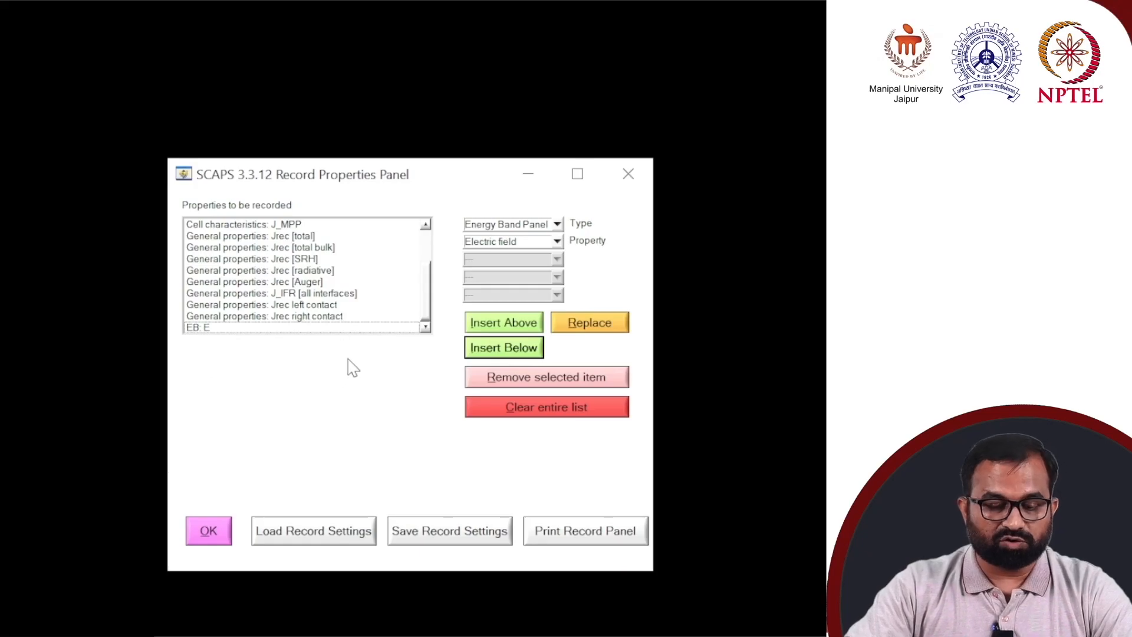
- Confirm the record settings and run the recorder calculation, agreeing to delete the previously recorded results
left_click(191, 534)
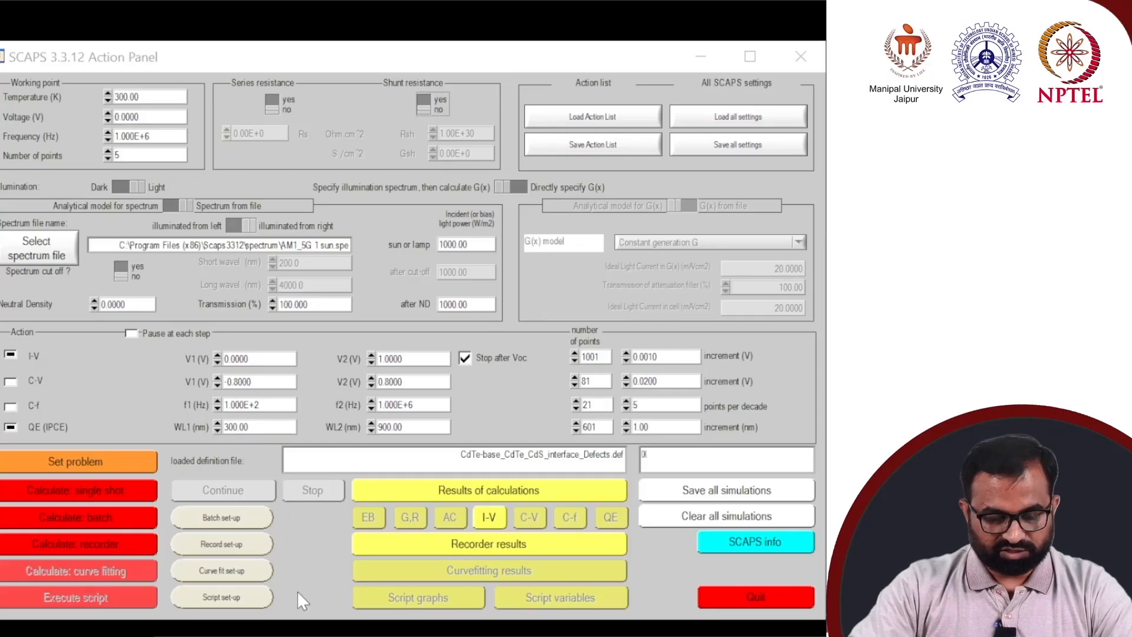
left_click(95, 538)
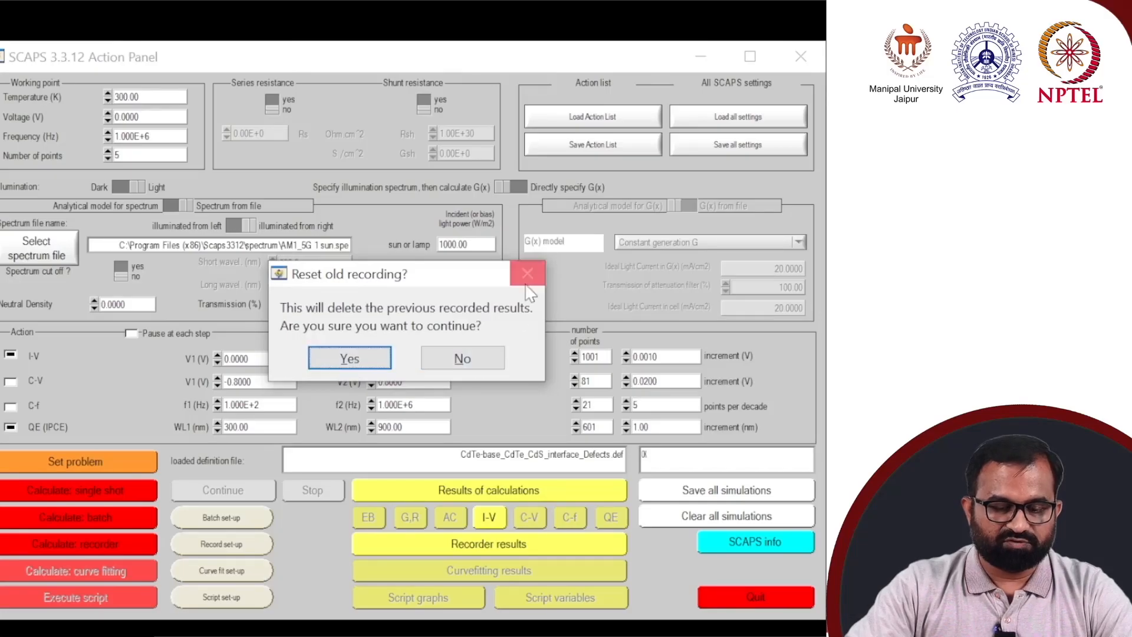
left_click(349, 359)
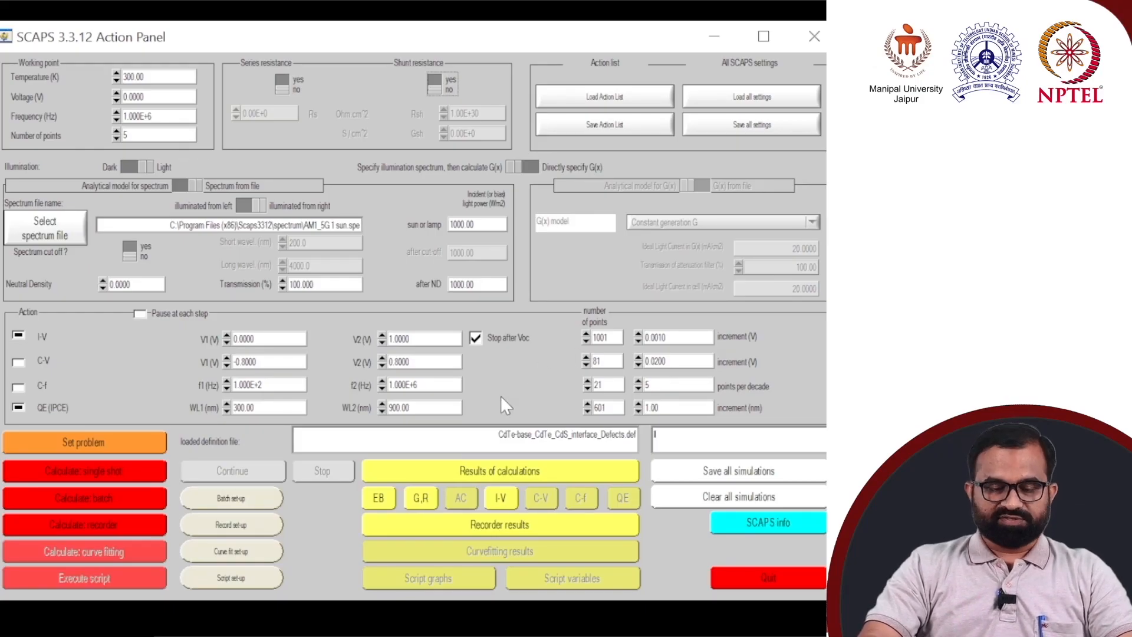
- Open the calculation results and show the I-V curves of the batch in a maximized window
left_click(502, 475)
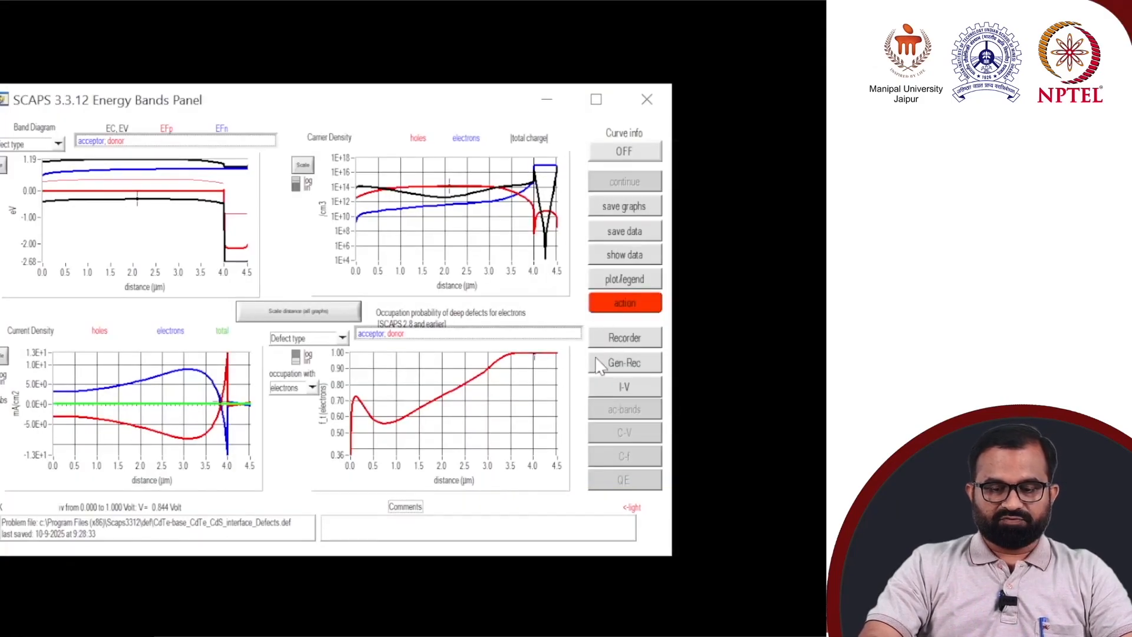
left_click(596, 99)
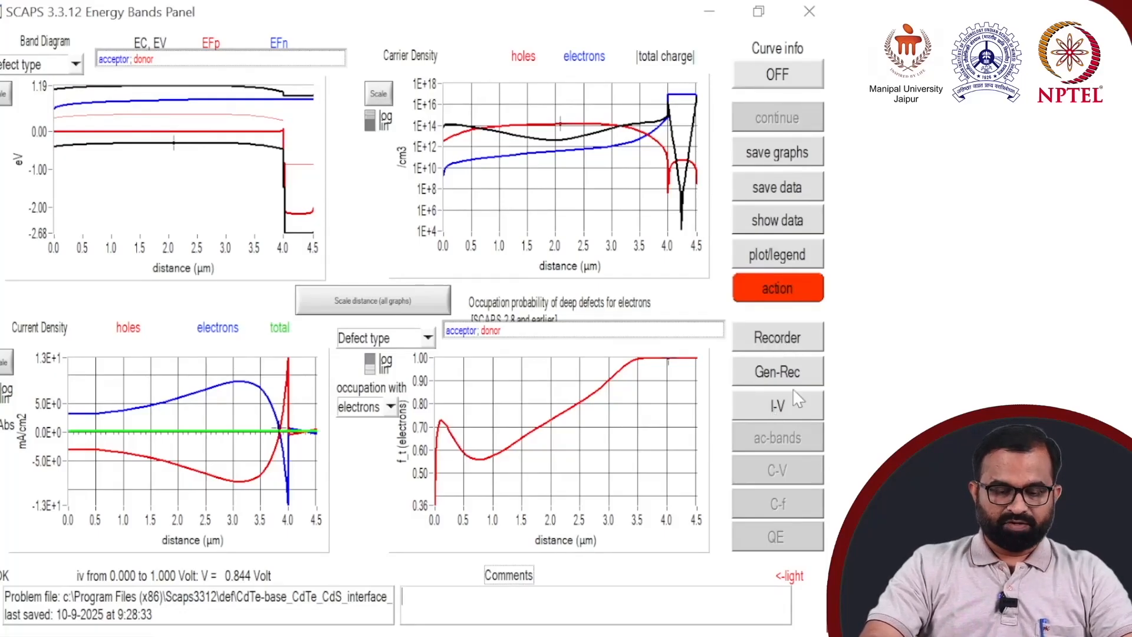
left_click(769, 414)
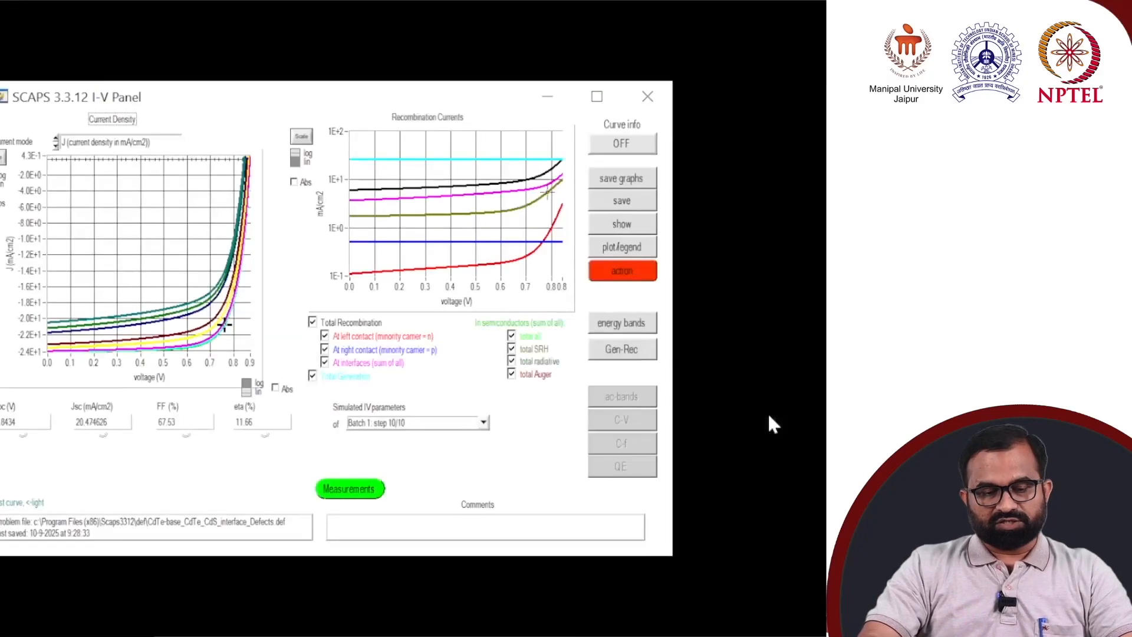
left_click(597, 95)
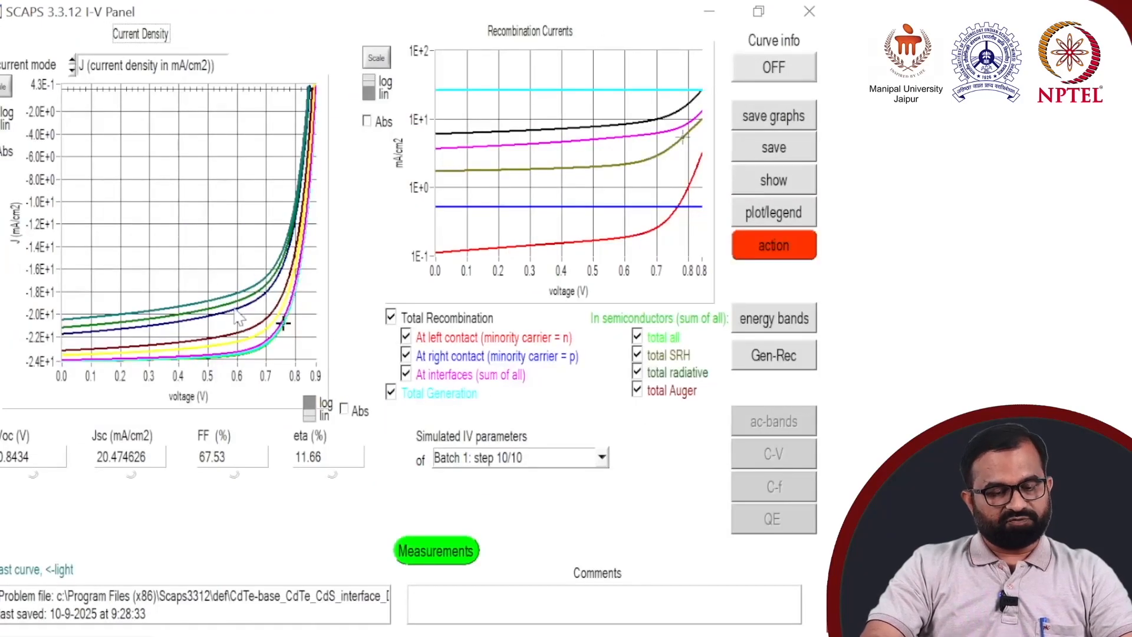
- Go through the simulated IV parameters of the Batch 1 steps, then return to step 1/10
left_click(494, 464)
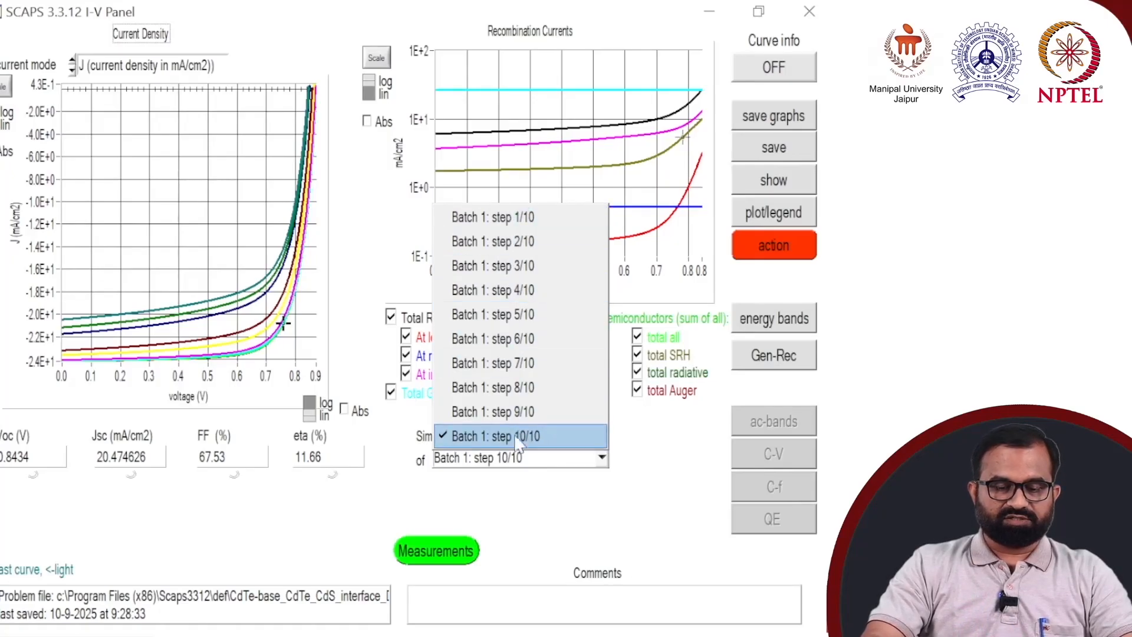
left_click(528, 217)
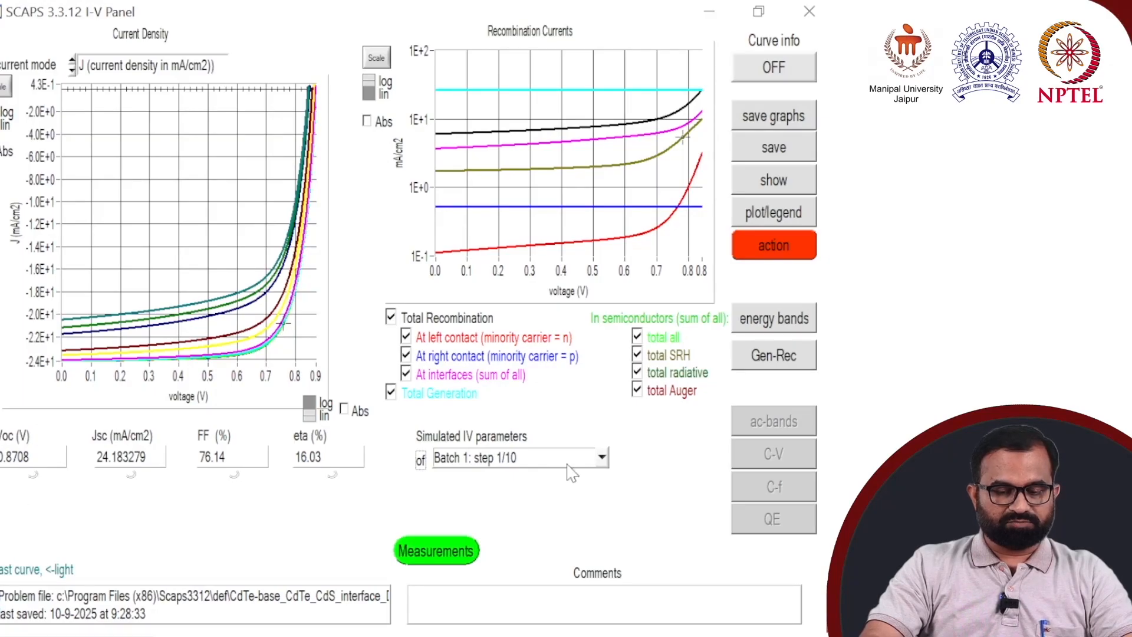
scroll(551, 459, "down", 2)
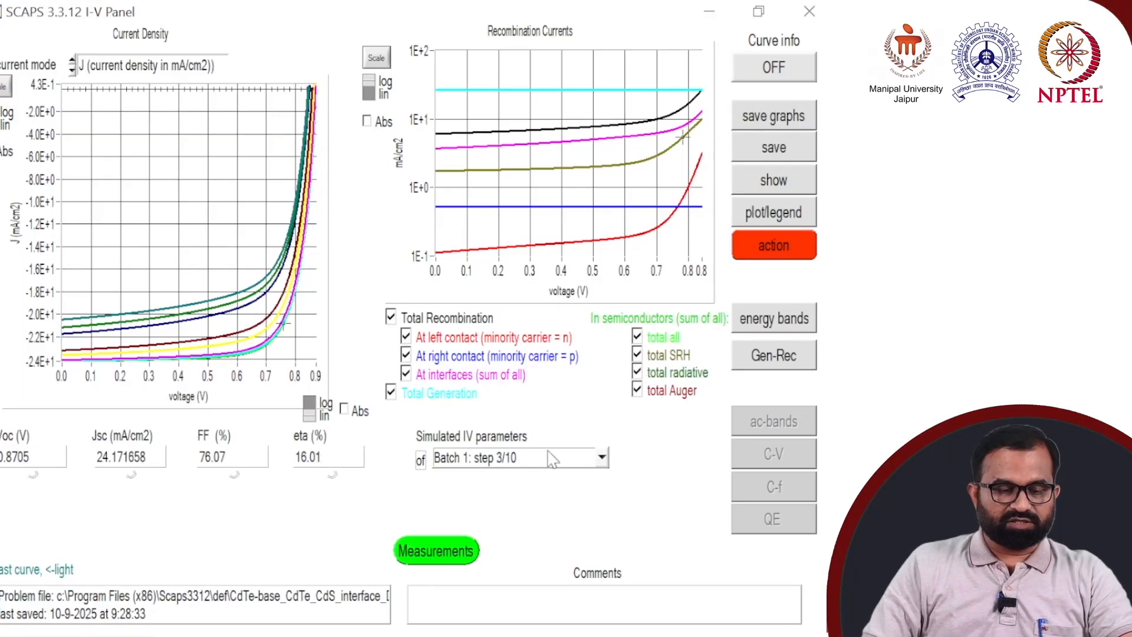
scroll(551, 459, "down", 2)
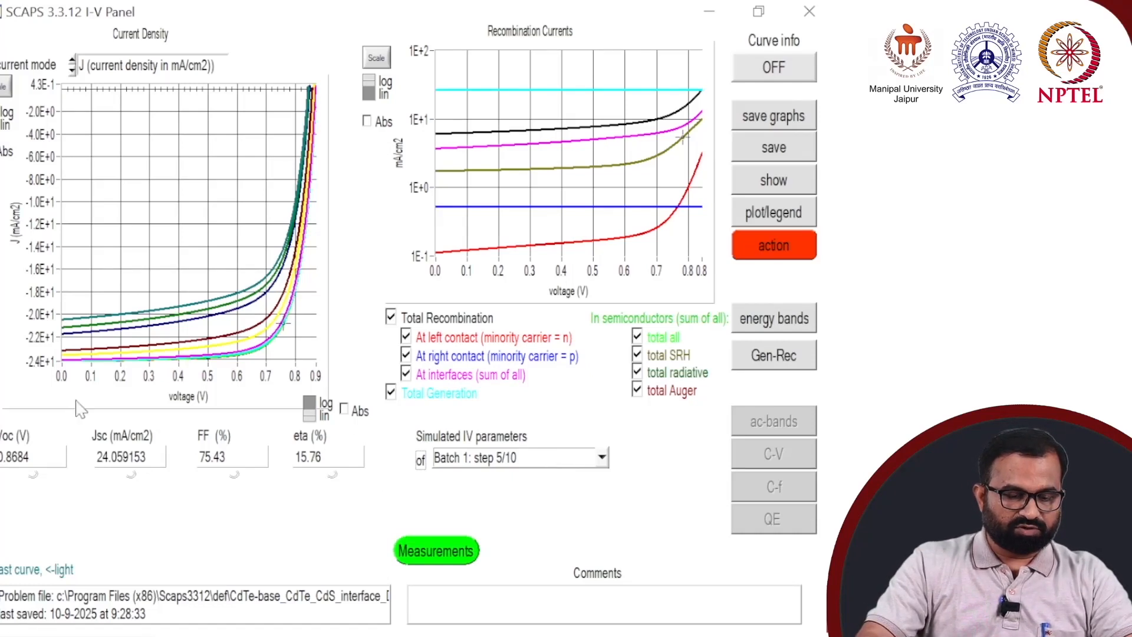
left_click(579, 464)
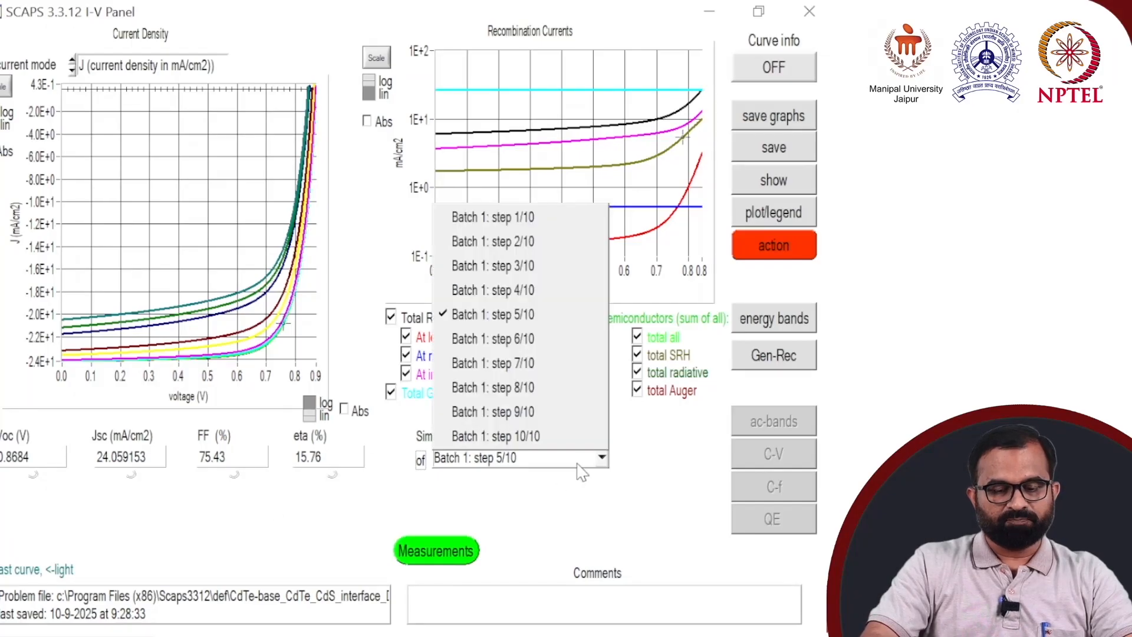
left_click(539, 339)
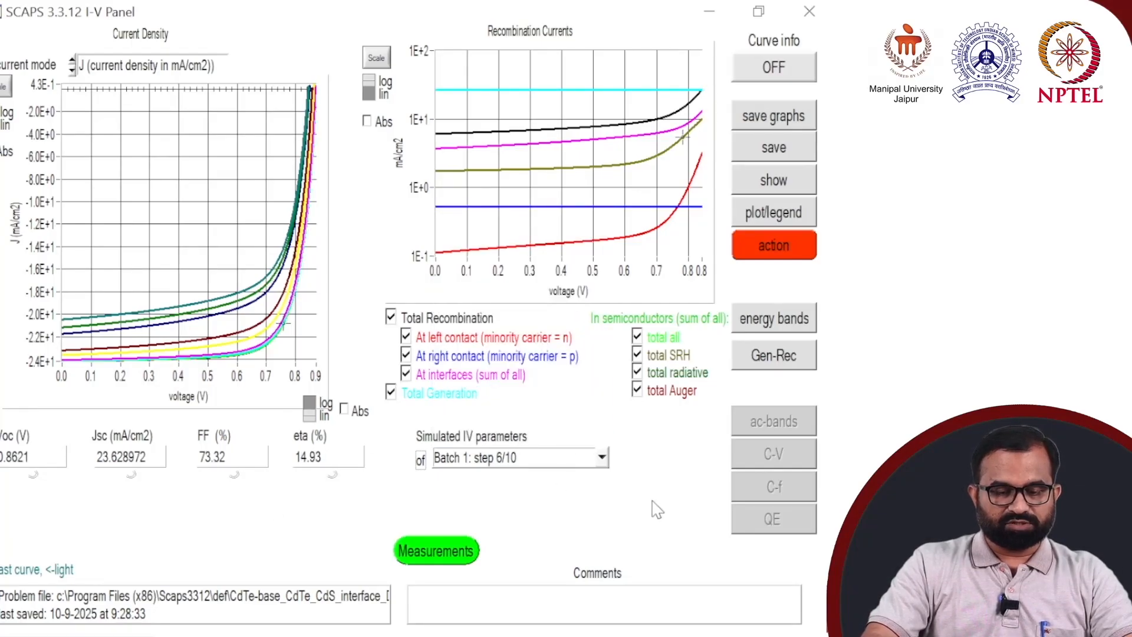
key("Down")
key("Down")
key("Down")
key("Down")
key("Home")
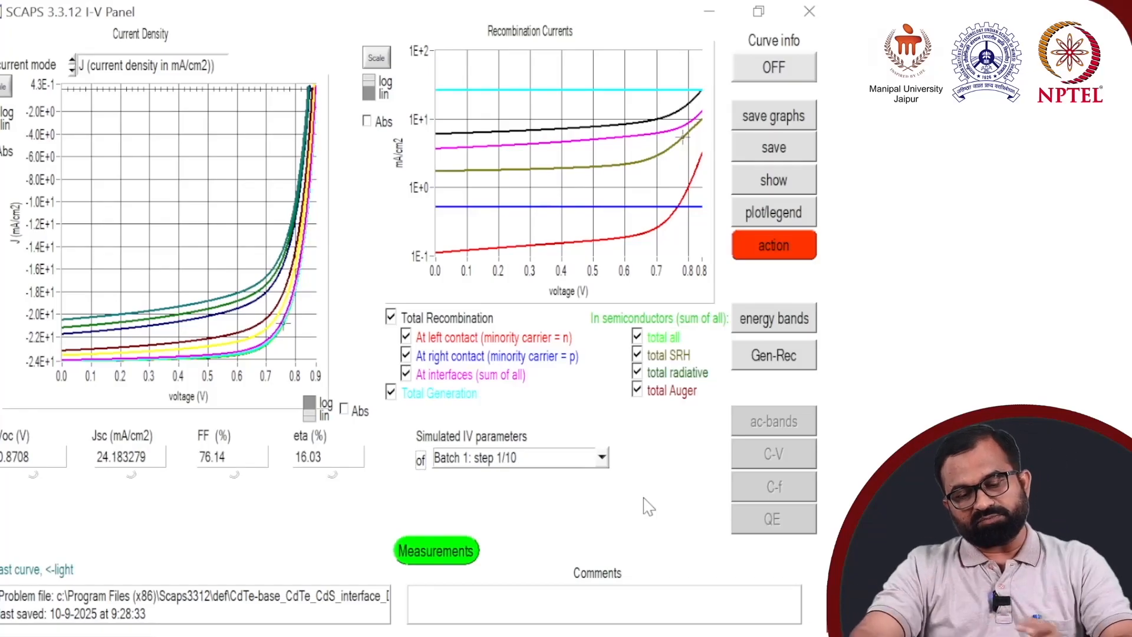
- Open the recorder results from the energy bands view in a maximized window and toggle the x-axis between log and linear scale
left_click(779, 251)
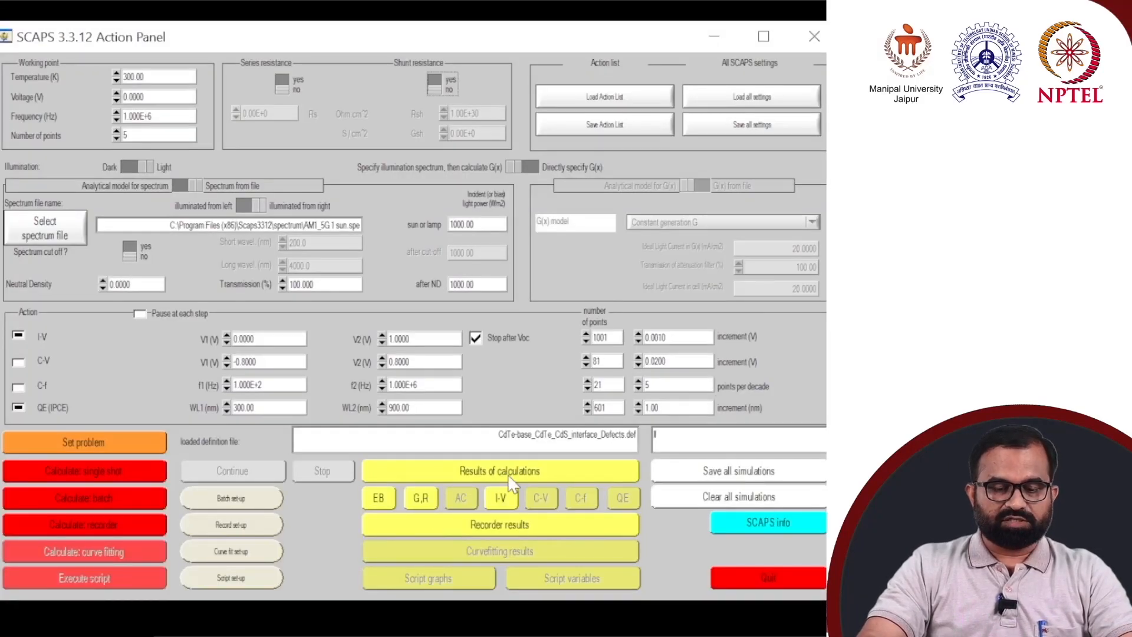
left_click(510, 478)
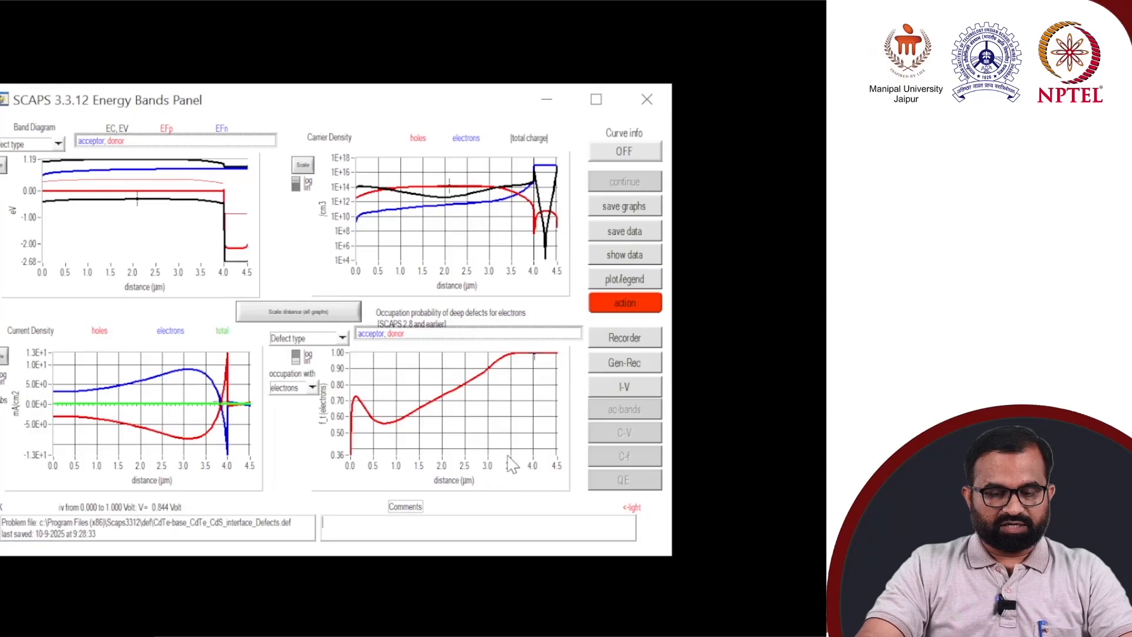
left_click(597, 99)
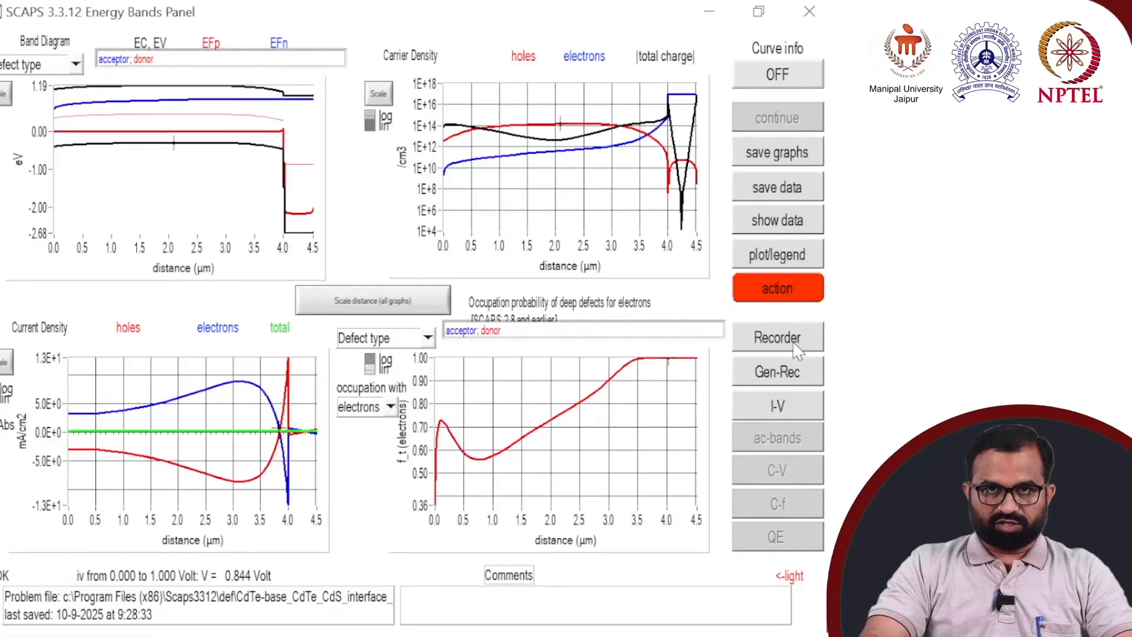
left_click(792, 346)
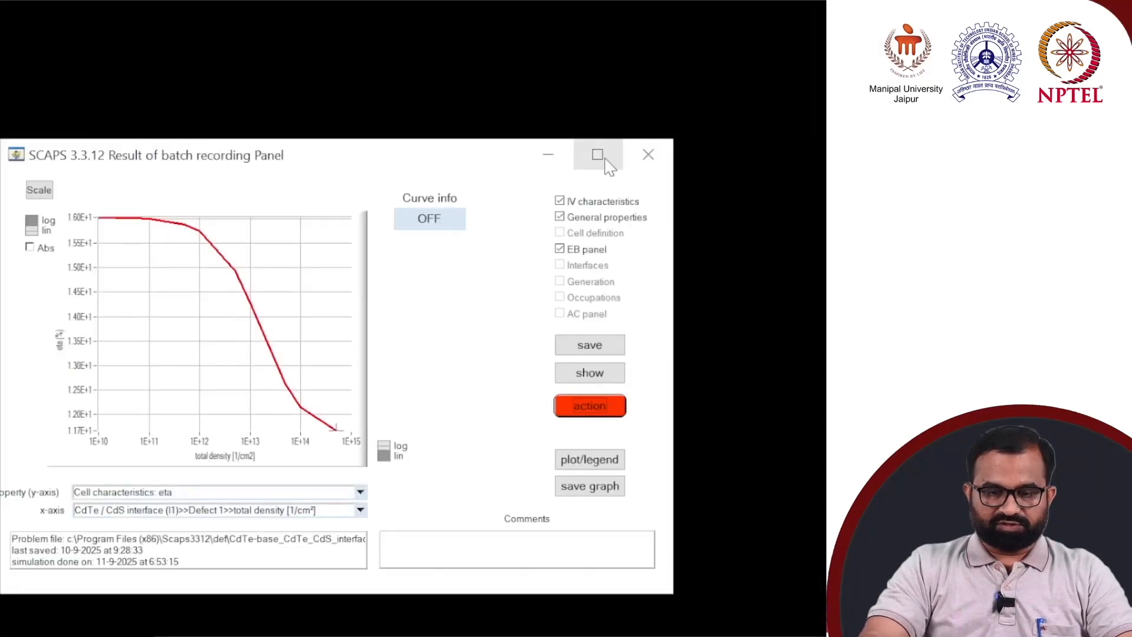
left_click(598, 155)
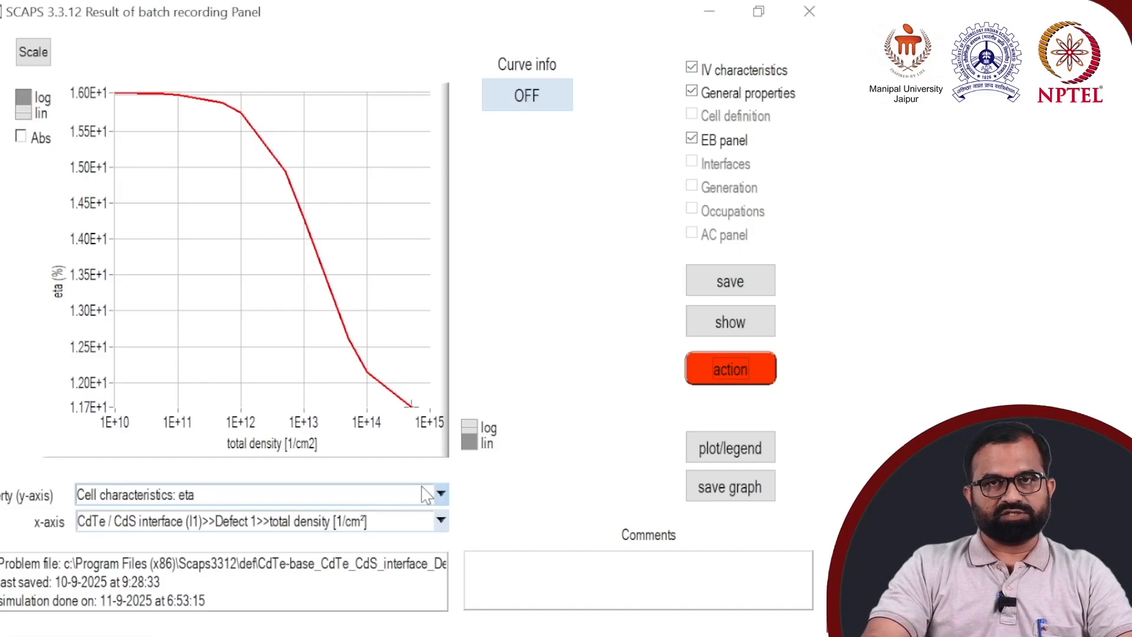
left_click(472, 447)
left_click(470, 431)
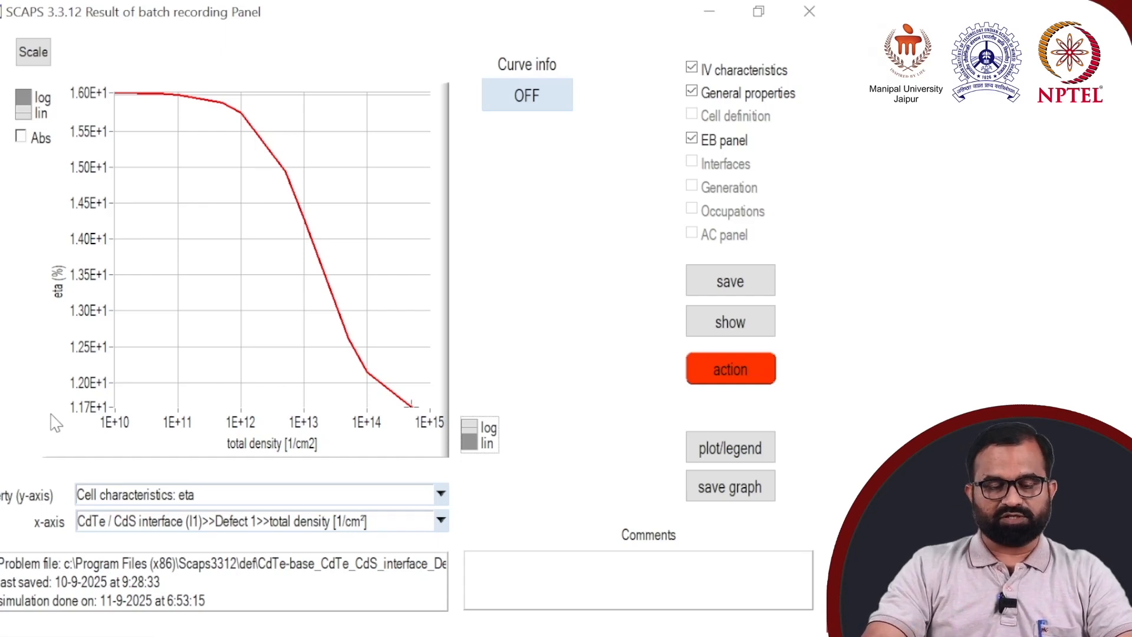
- Plot the recorded cell characteristics Voc, Jsc, FF, V_MPP and J_MPP one after another against the interface defect density
left_click(441, 496)
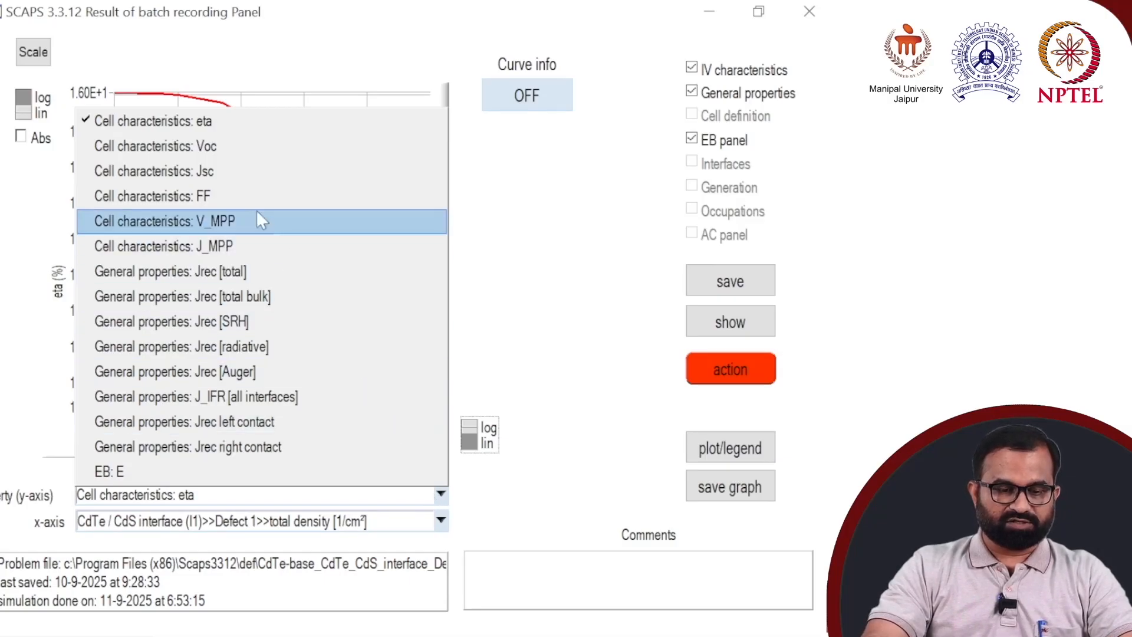
left_click(209, 147)
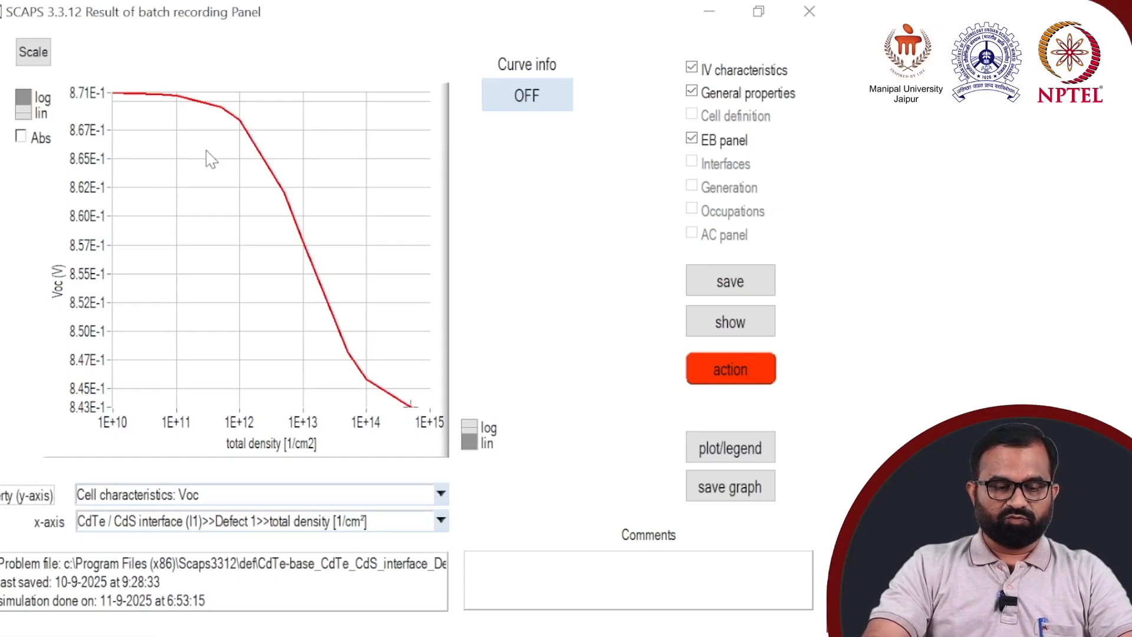
left_click(442, 494)
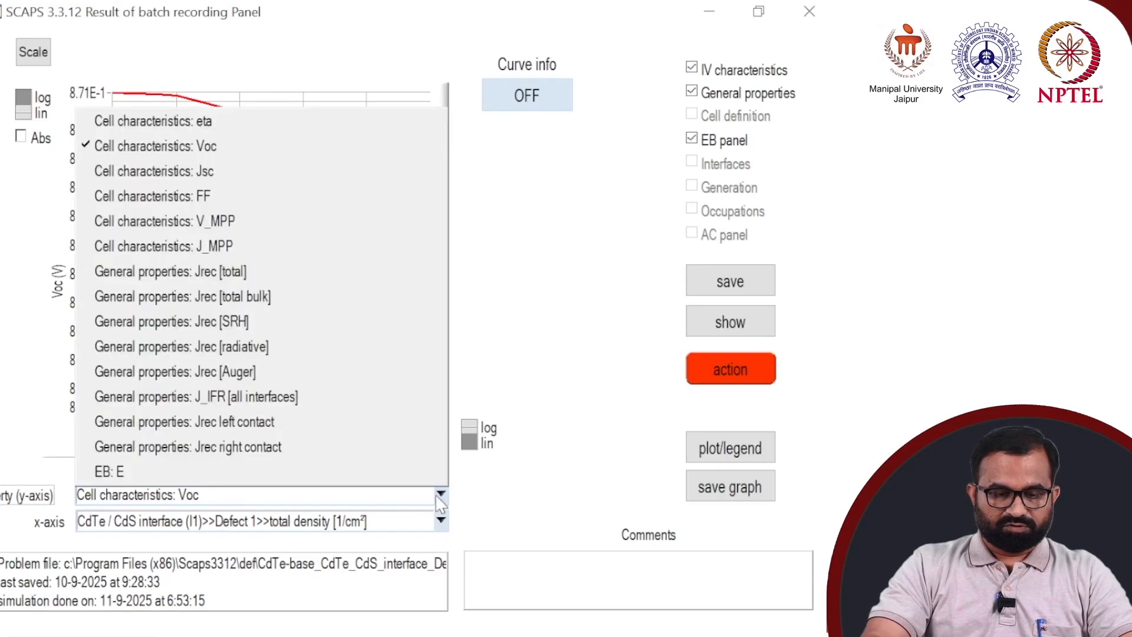
left_click(327, 172)
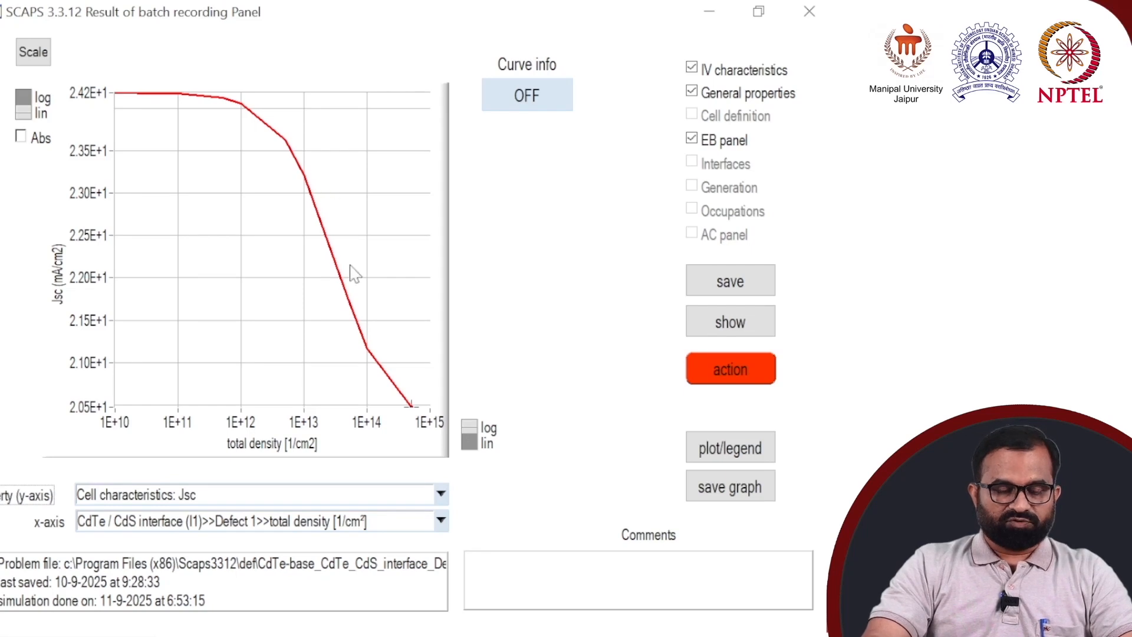
left_click(443, 500)
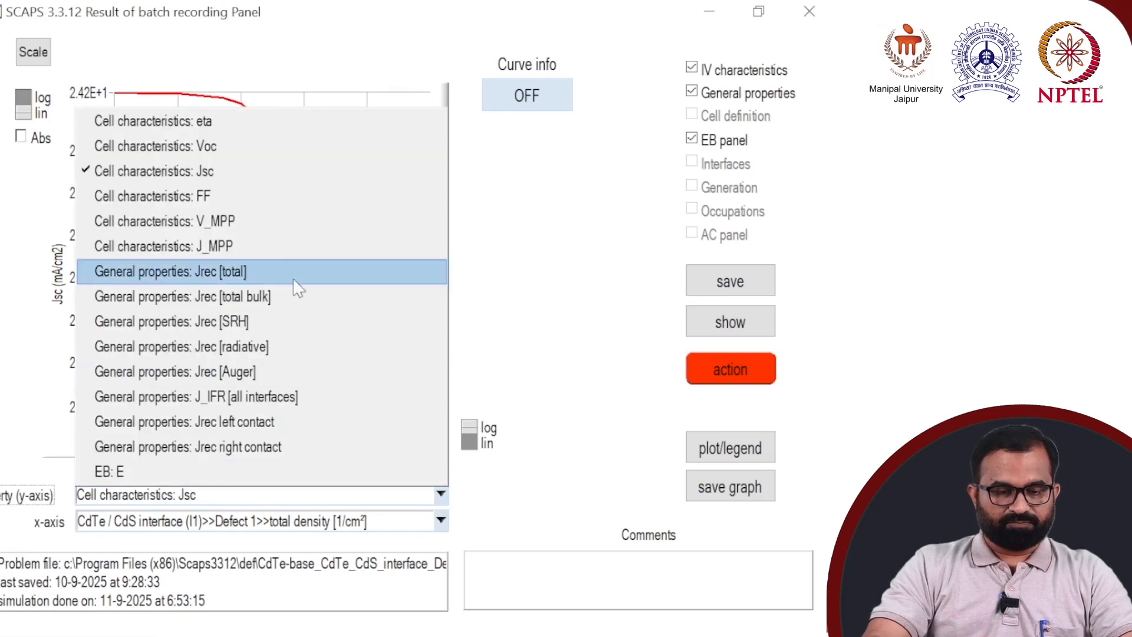
left_click(278, 196)
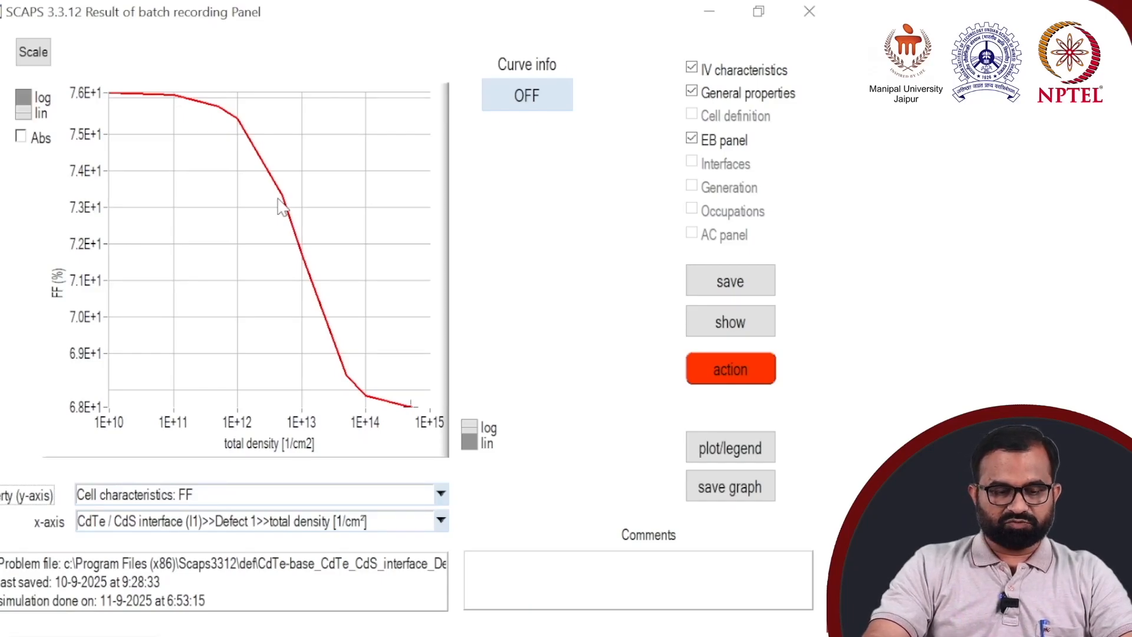
left_click(442, 497)
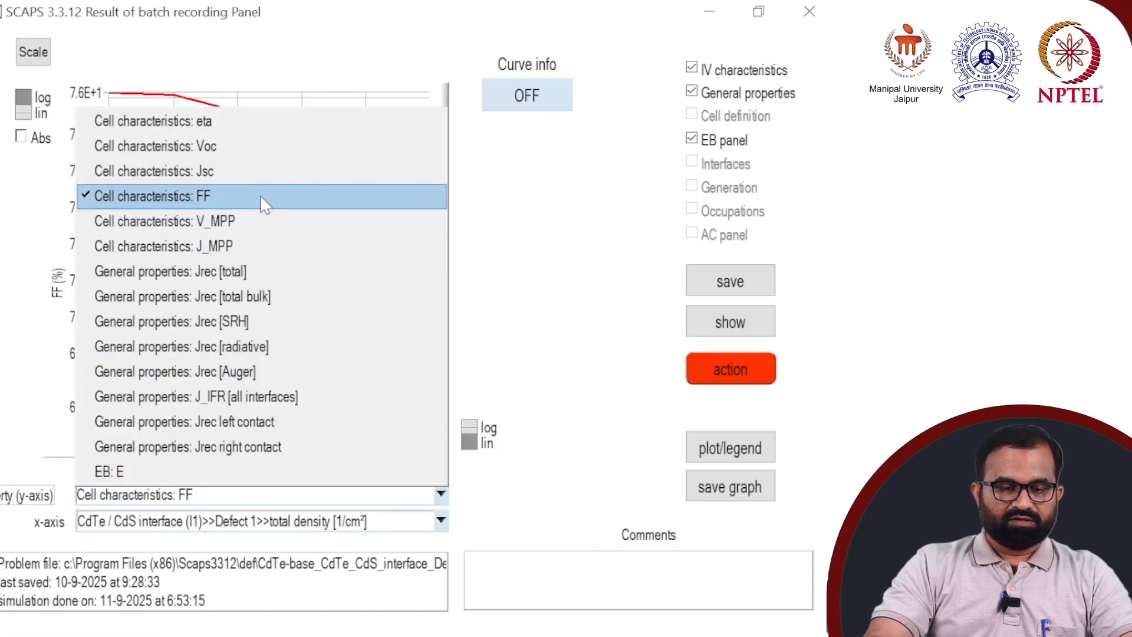
left_click(265, 221)
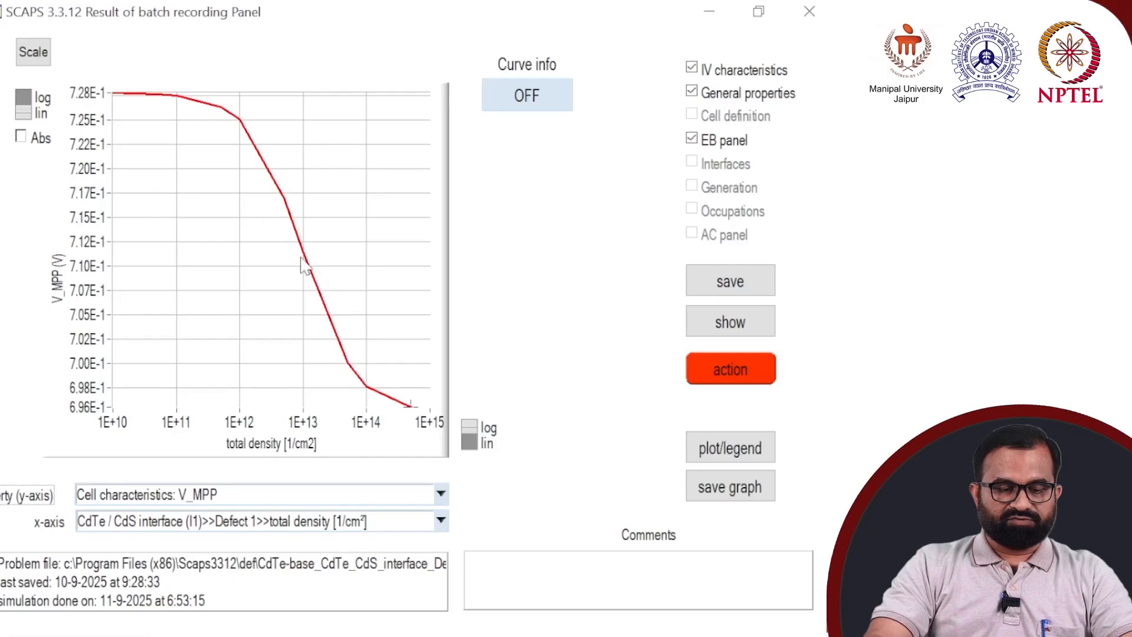
left_click(440, 495)
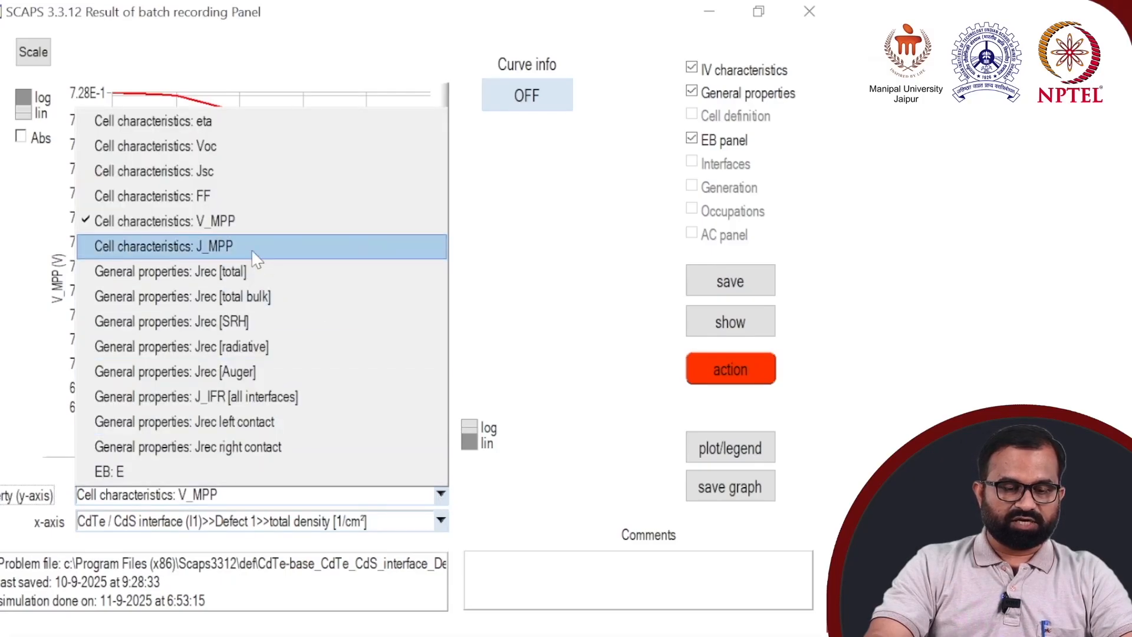
left_click(251, 249)
- Plot Jrec [total] and J_IFR [all interfaces] against the defect density, showing J_IFR on a log y-axis
left_click(440, 495)
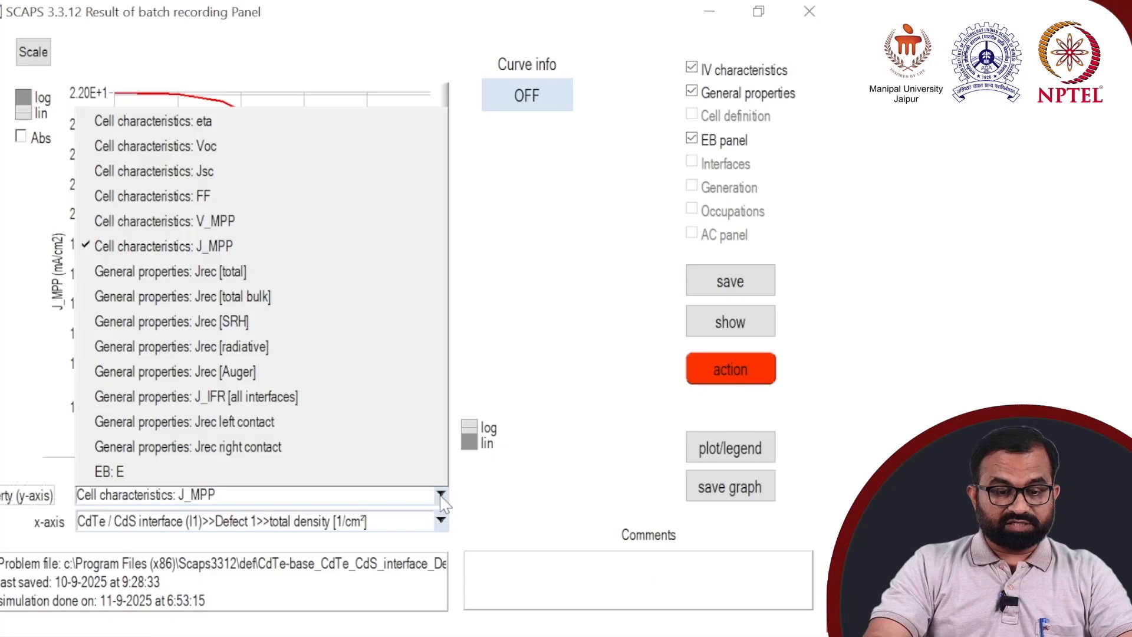
left_click(255, 272)
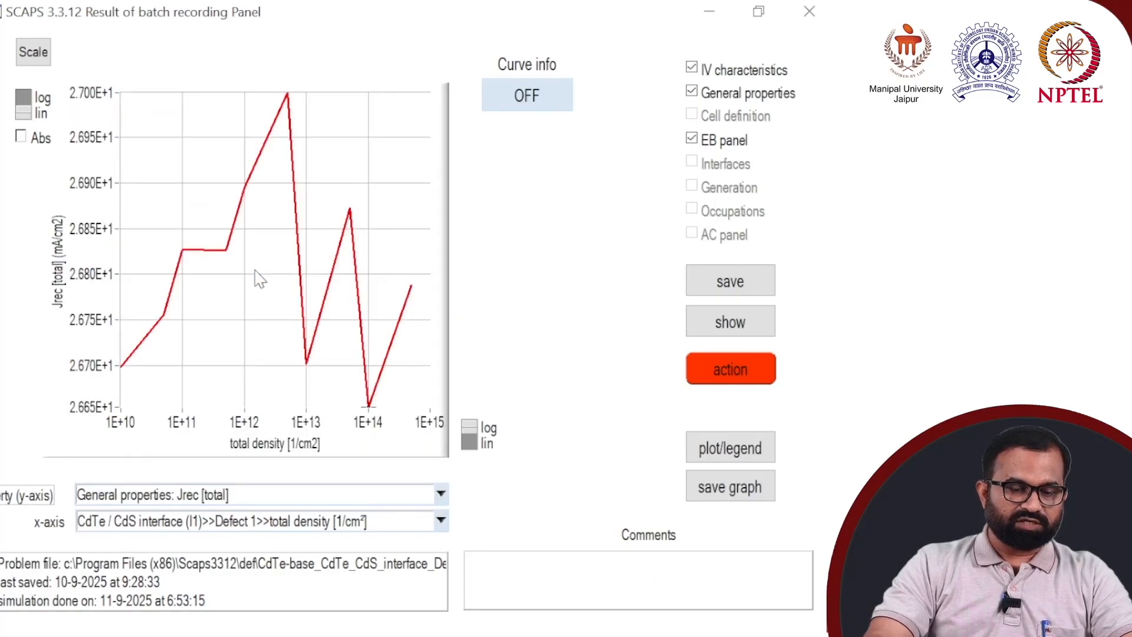
left_click(442, 495)
left_click(325, 397)
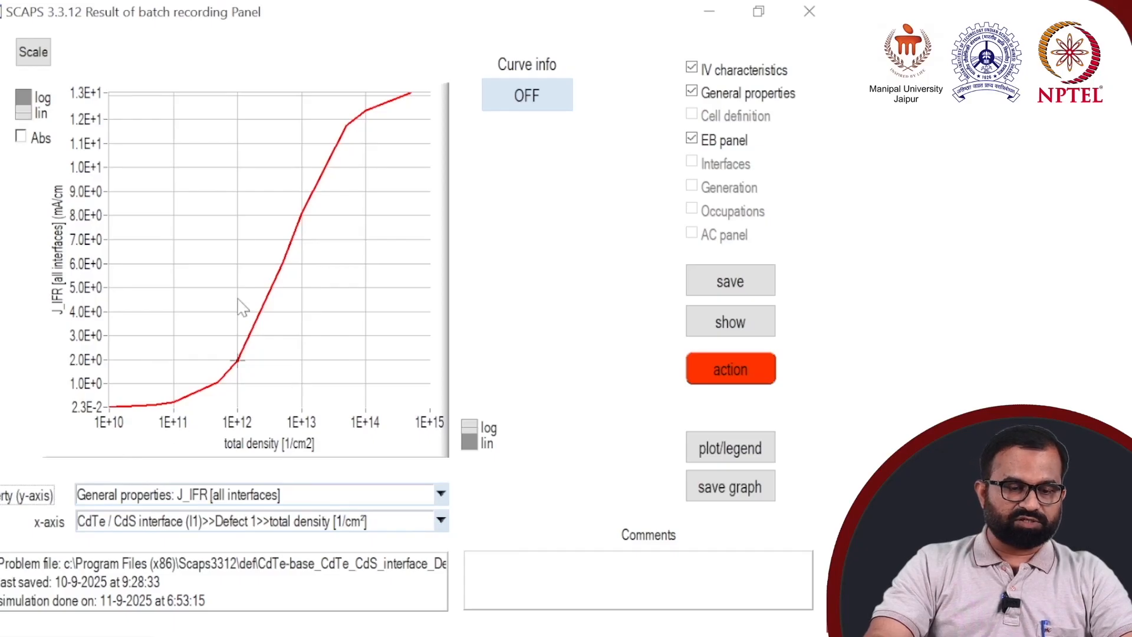
left_click(22, 99)
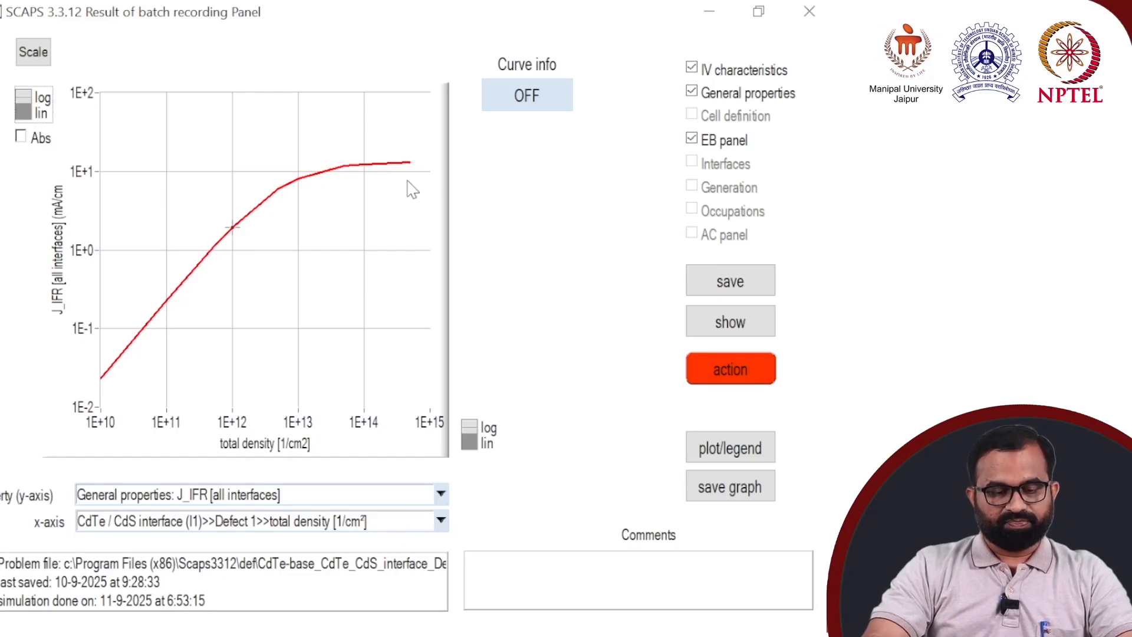
- Compare Jrec left contact on a linear y-axis with Jrec right contact in linear and log scale, returning to Jrec left contact
left_click(441, 496)
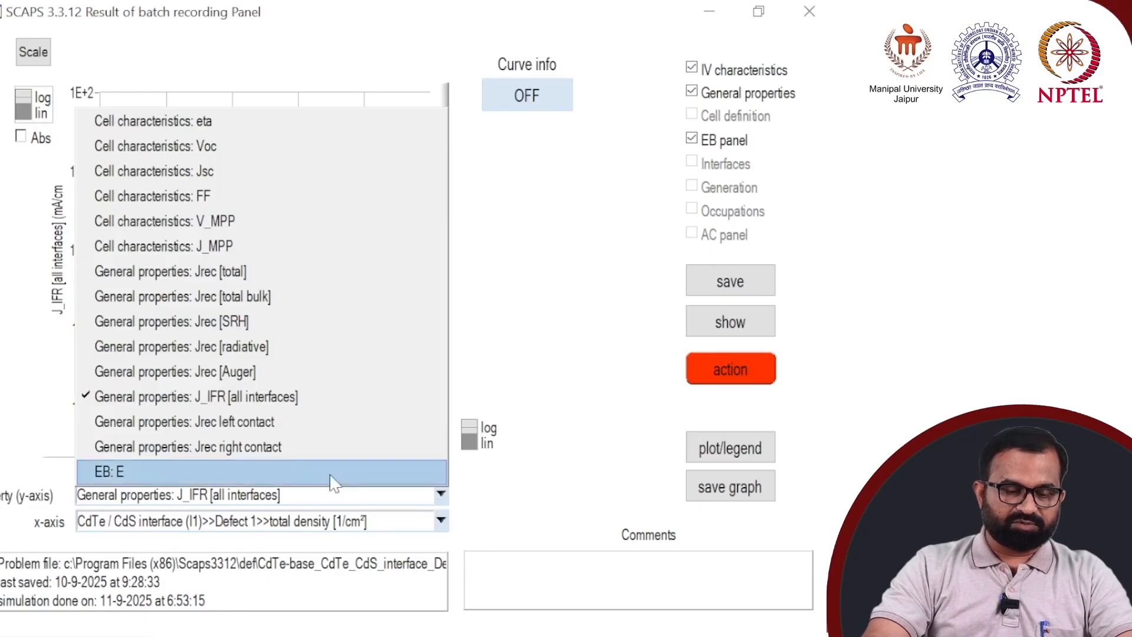
left_click(275, 420)
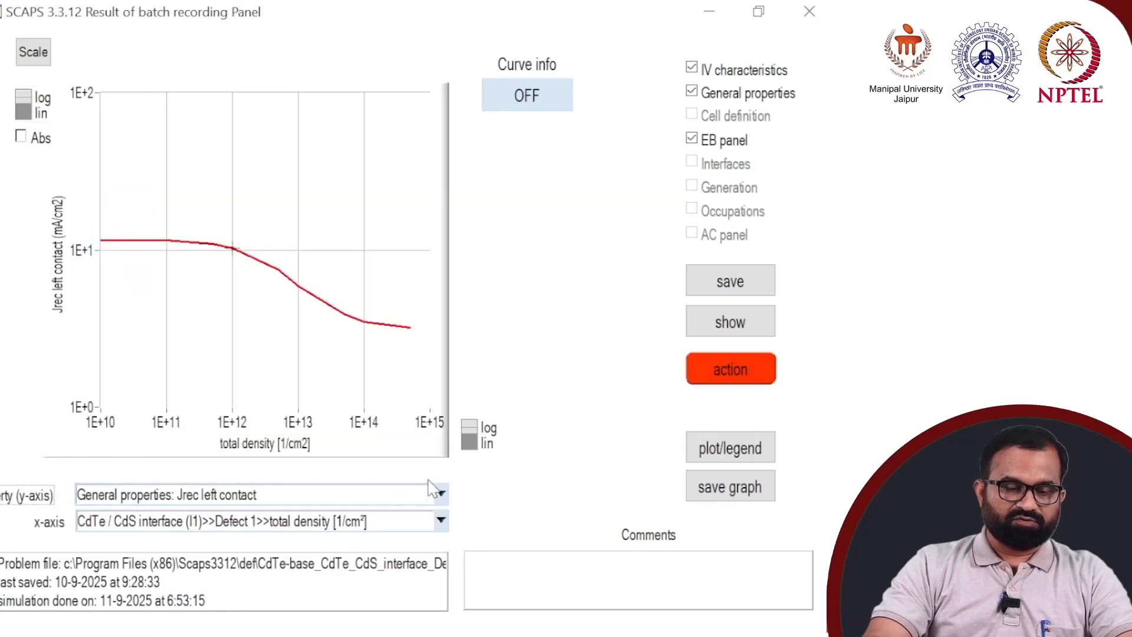
left_click(23, 112)
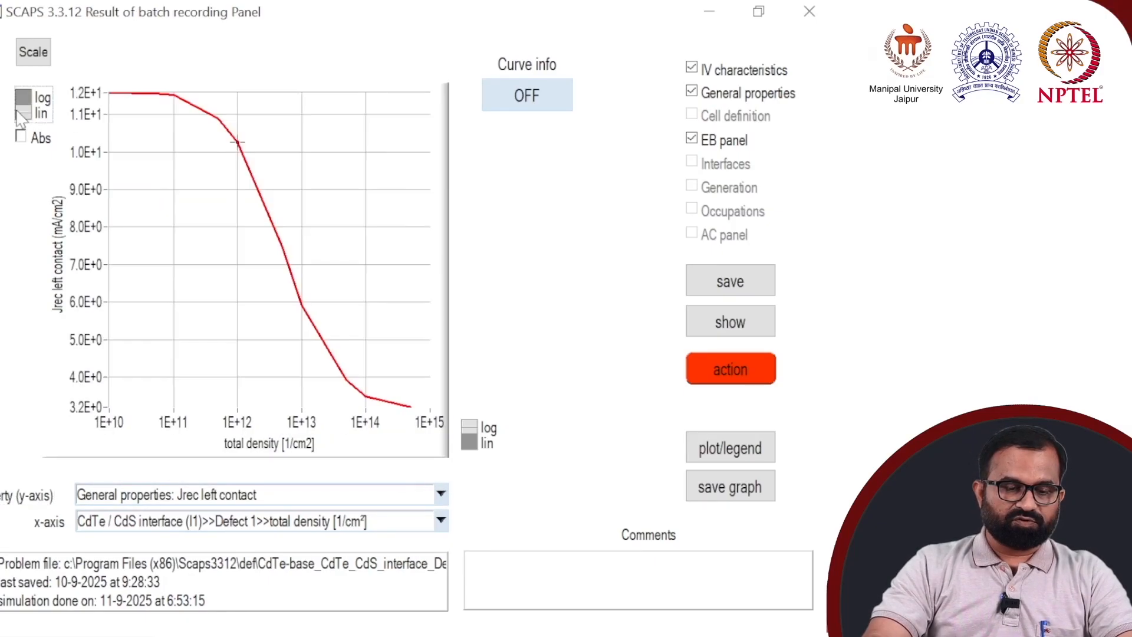
left_click(442, 497)
left_click(249, 445)
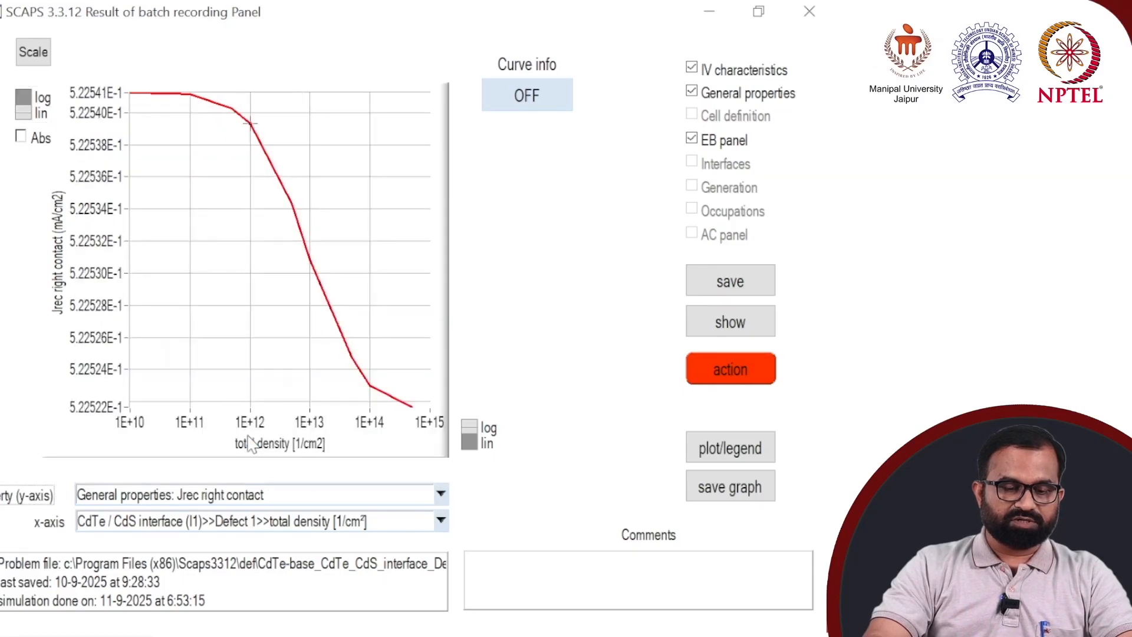
left_click(24, 98)
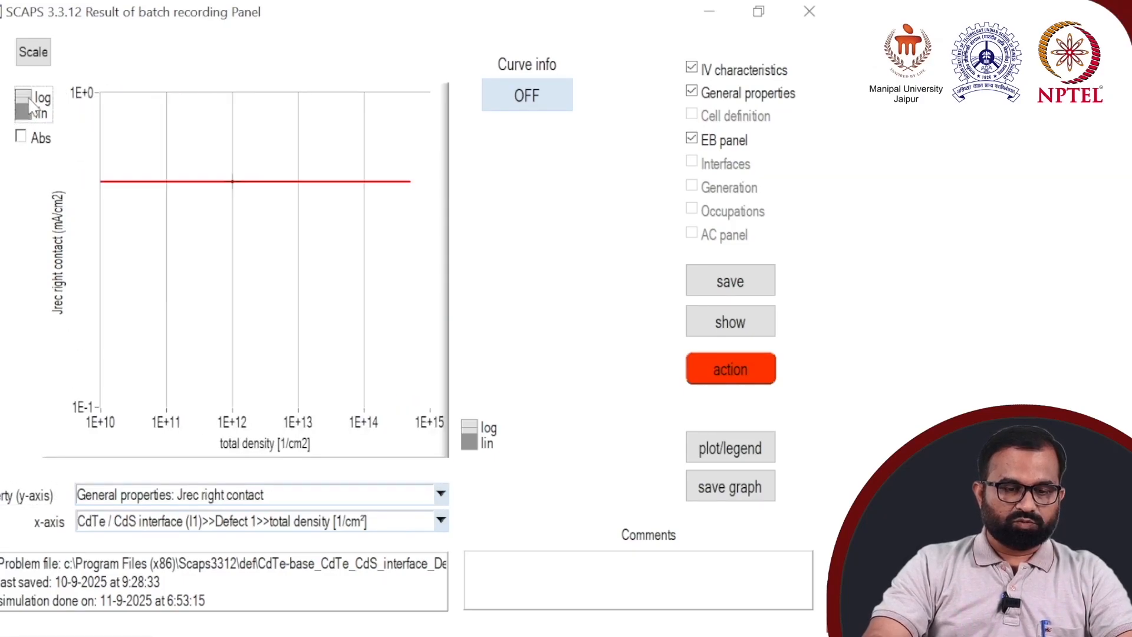
left_click(442, 494)
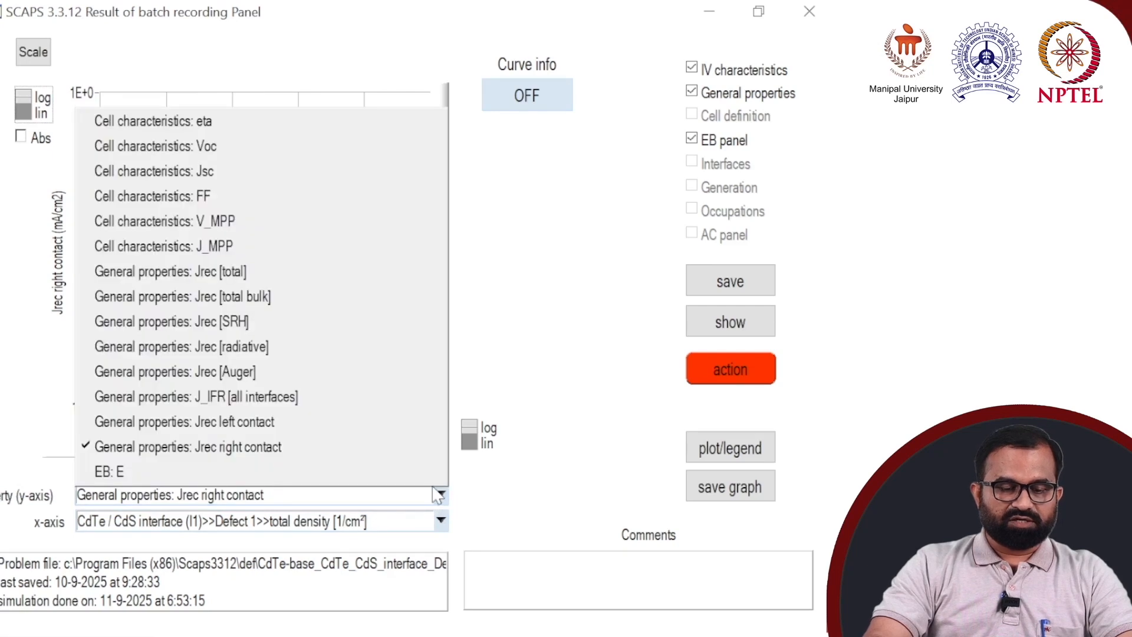
left_click(303, 414)
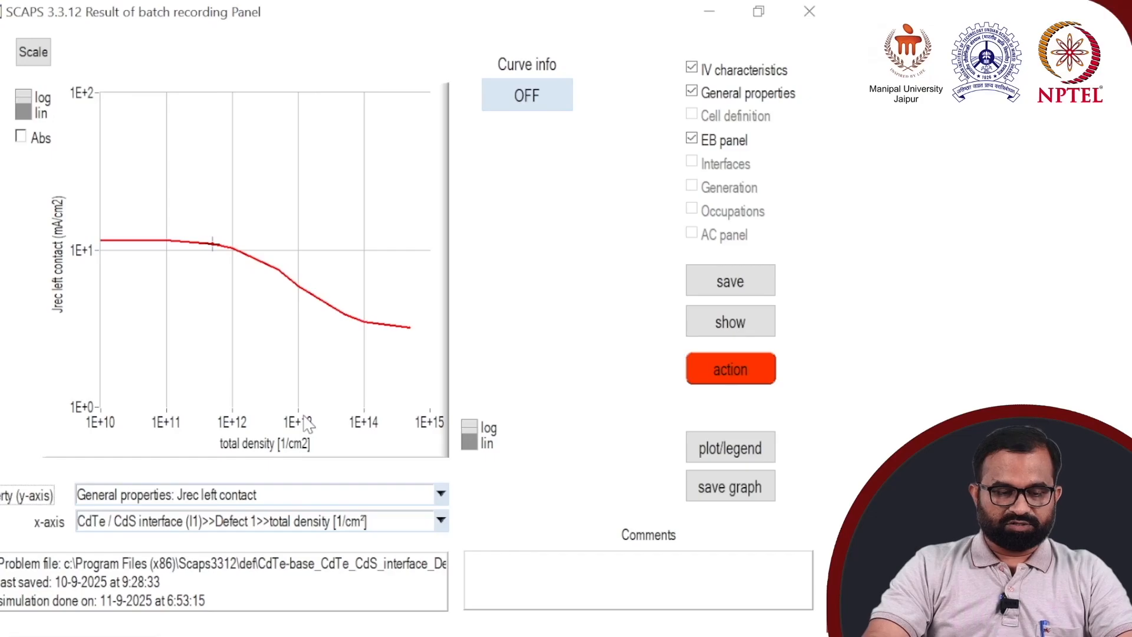
- Plot the electric field (EB: E) over distance and switch the y-axis to linear scale
left_click(443, 497)
left_click(313, 470)
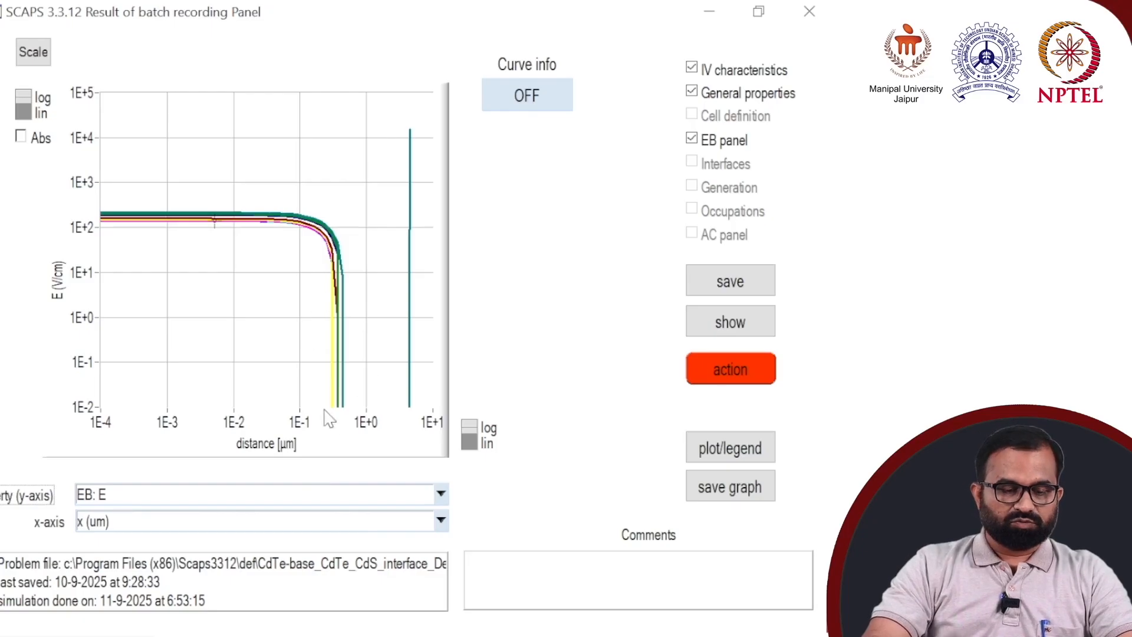
left_click(23, 107)
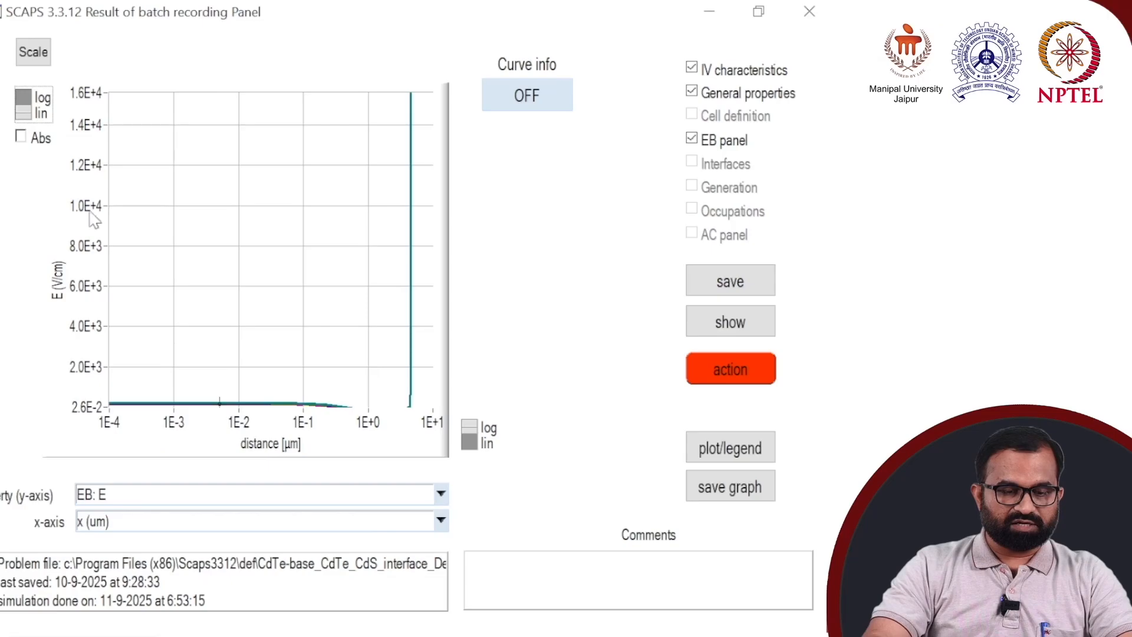
- Set the y-axis scaling of the electric-field graph to manual with a ymin of 2.573E-3
left_click(39, 54)
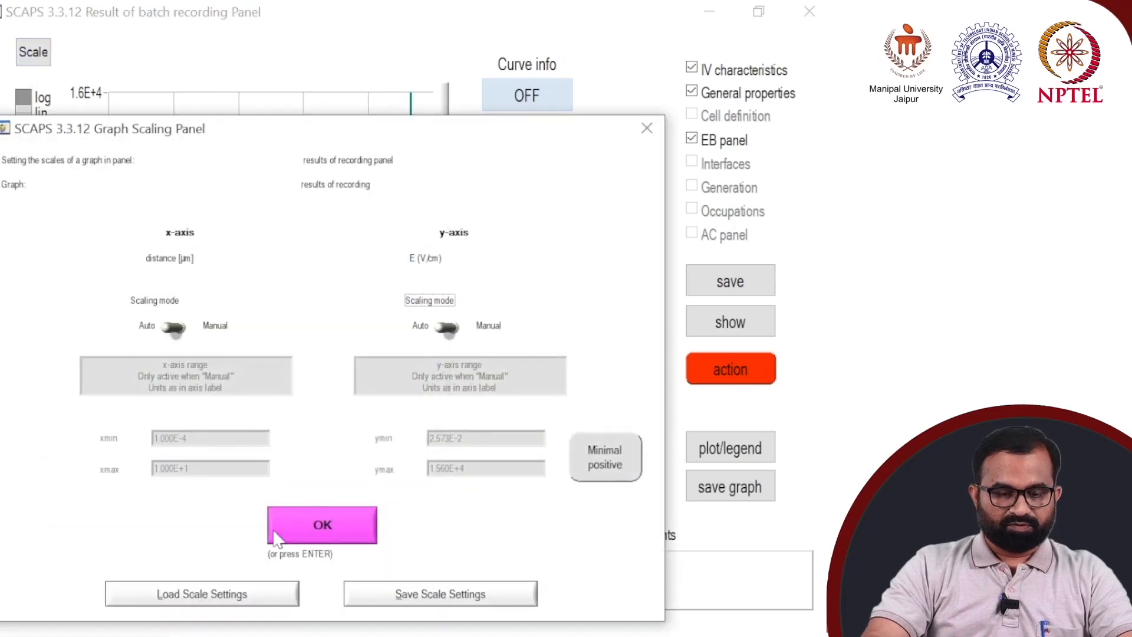
left_click_drag(437, 144, 513, 74)
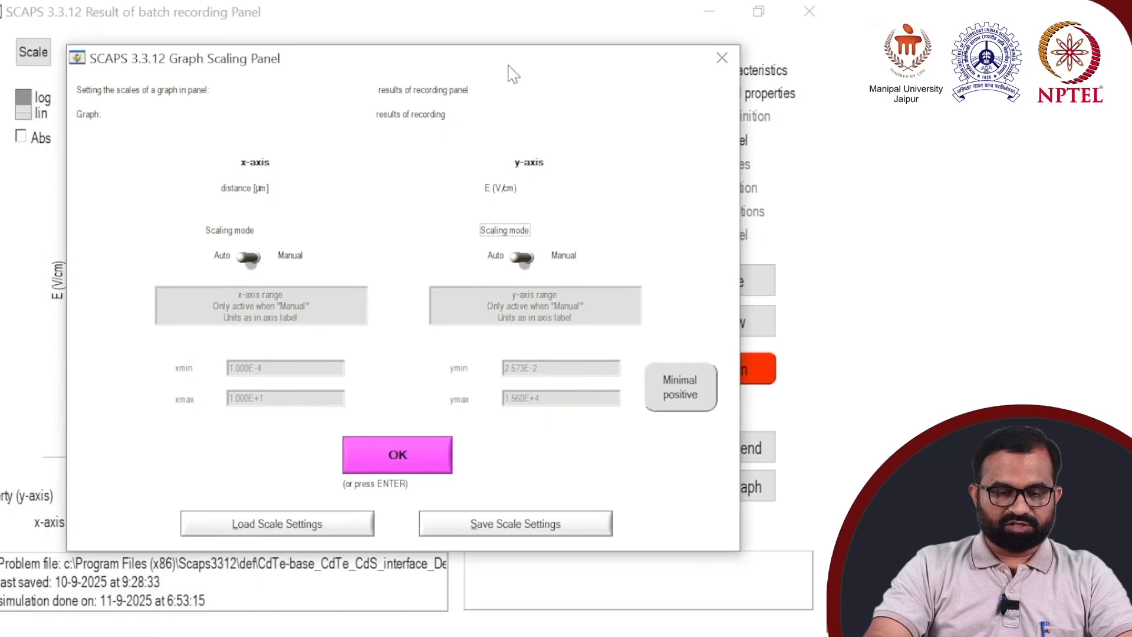
left_click(562, 259)
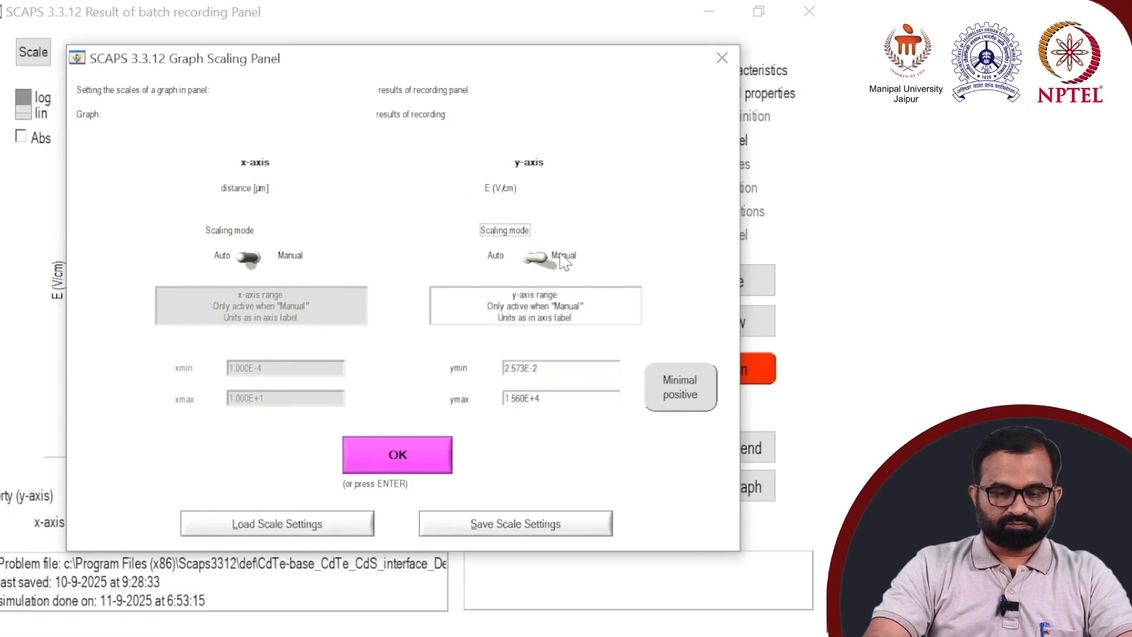
left_click_drag(553, 70, 620, 55)
left_click(634, 355)
key("BackSpace")
type("3")
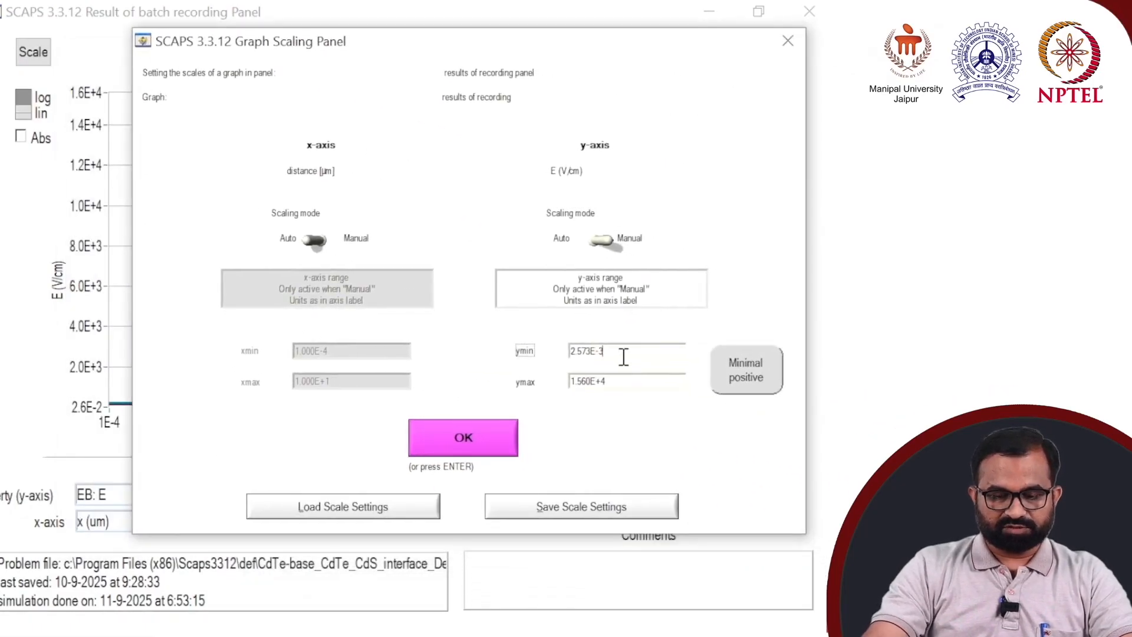
left_click(451, 437)
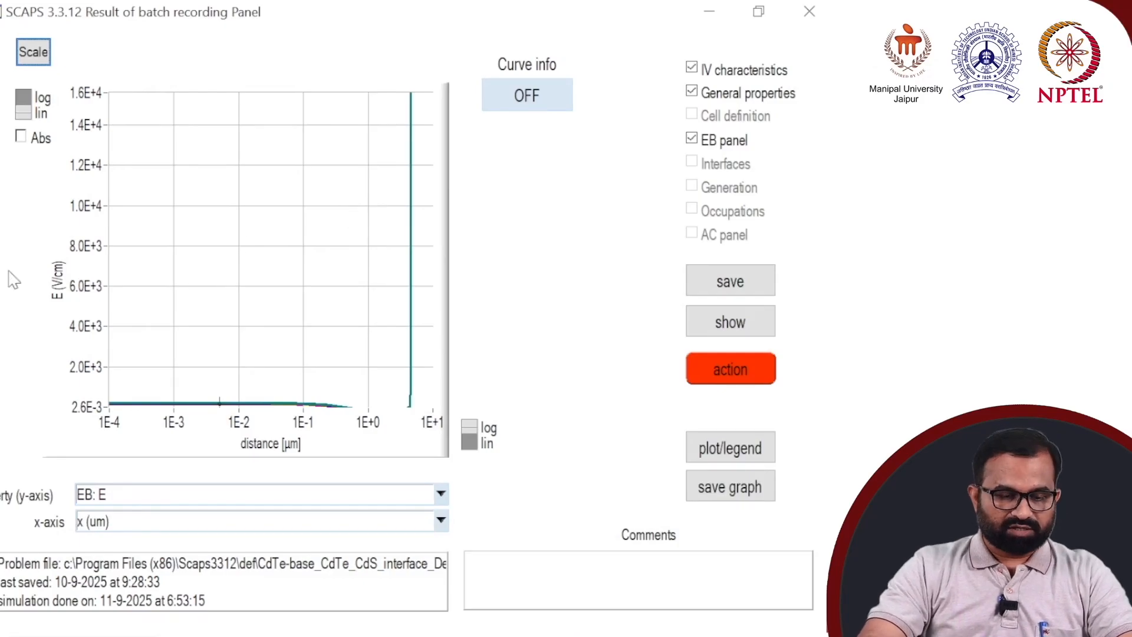
- Lower the electric-field graph's ymin to 2.573E-9 and switch its y-axis to log scale
left_click(33, 51)
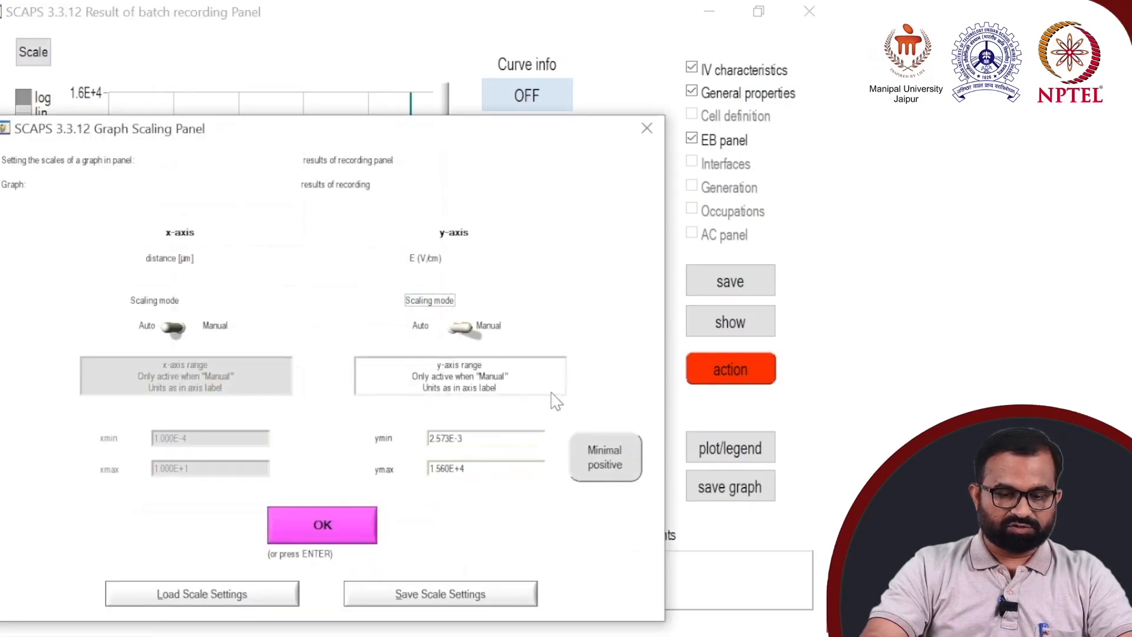
left_click(484, 470)
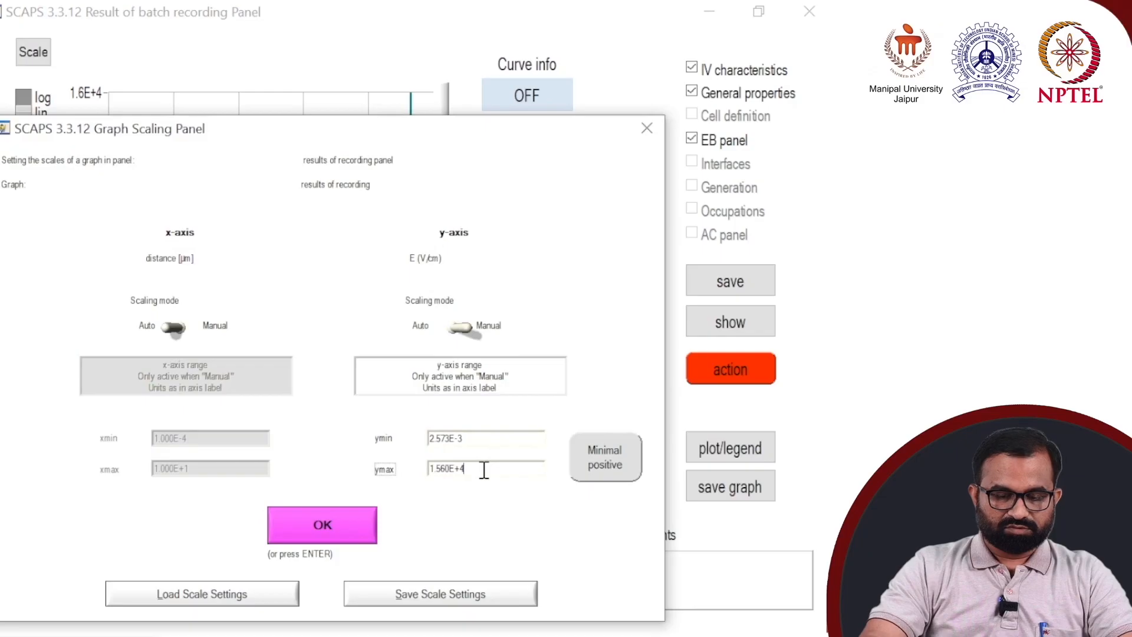
left_click(485, 439)
key("BackSpace")
type("9")
left_click(336, 534)
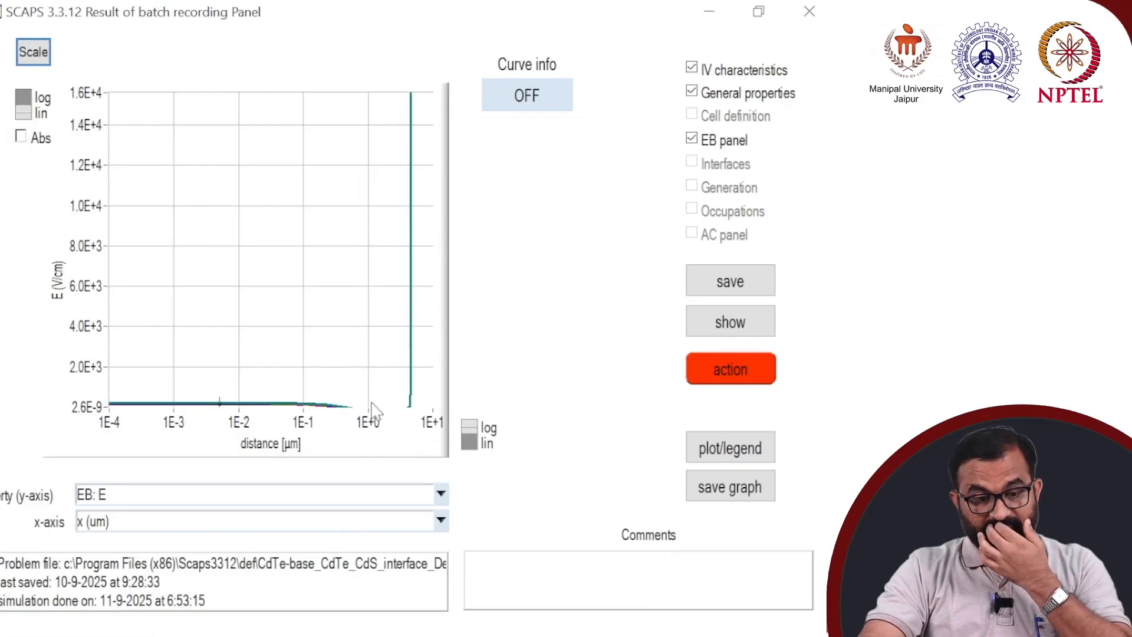
left_click(24, 101)
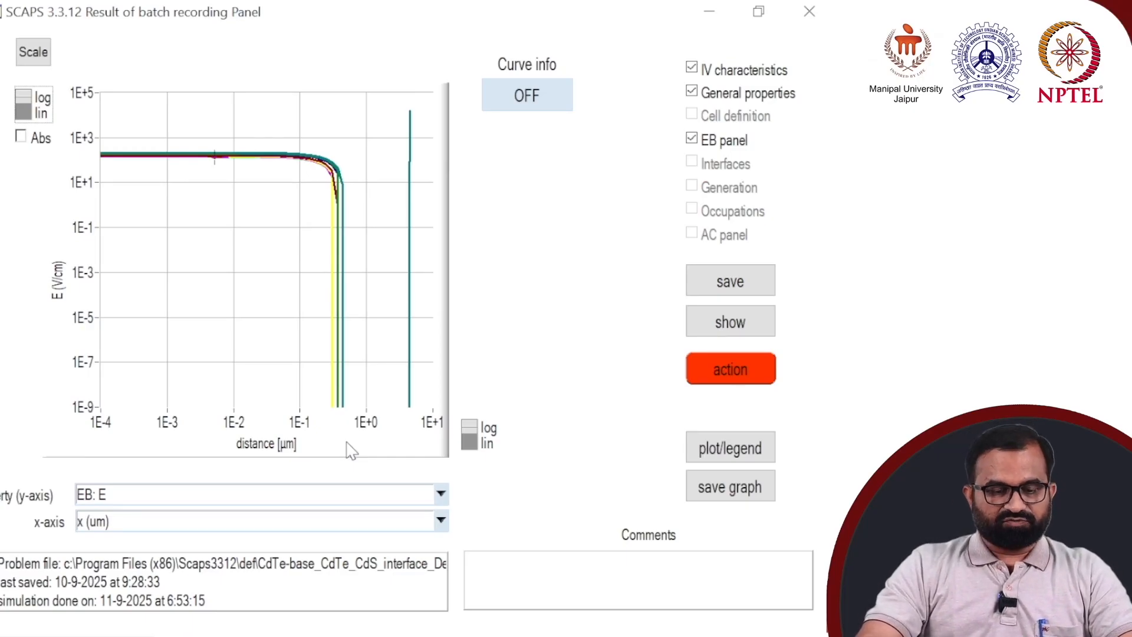
- Check the list of recorded y-axis properties, keep EB: E, and return to the action panel
left_click(439, 501)
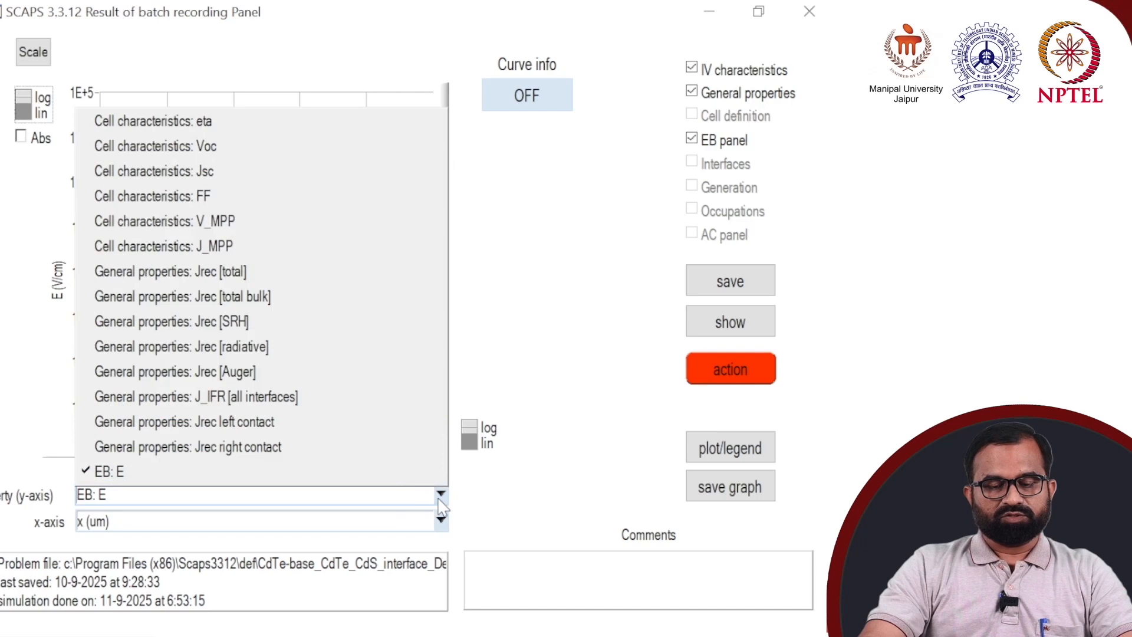
left_click(439, 501)
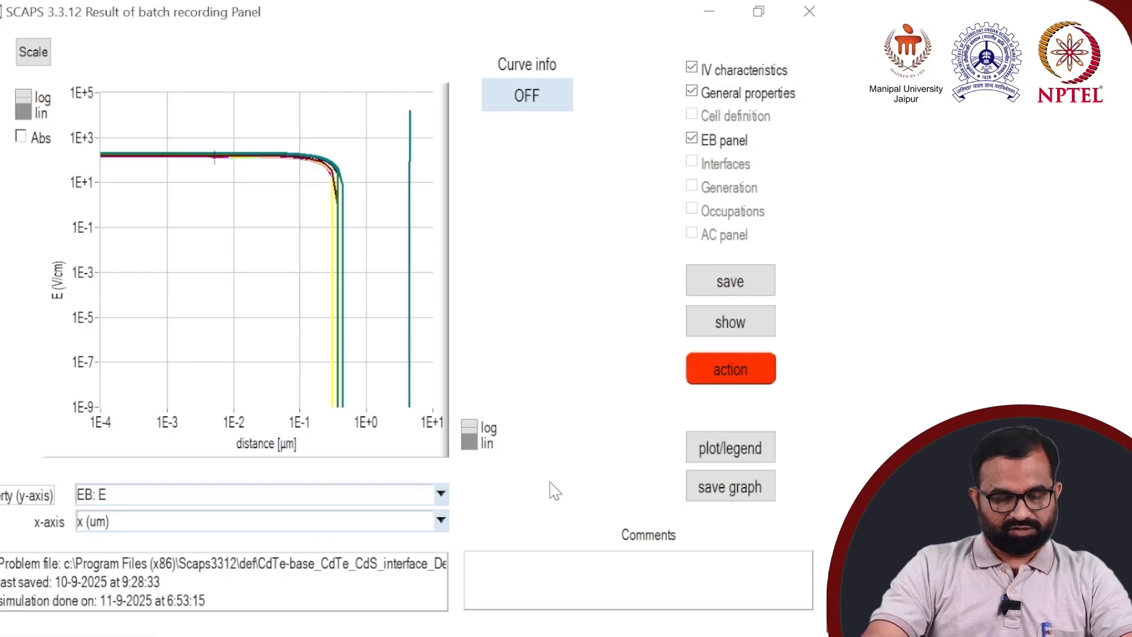
left_click(732, 369)
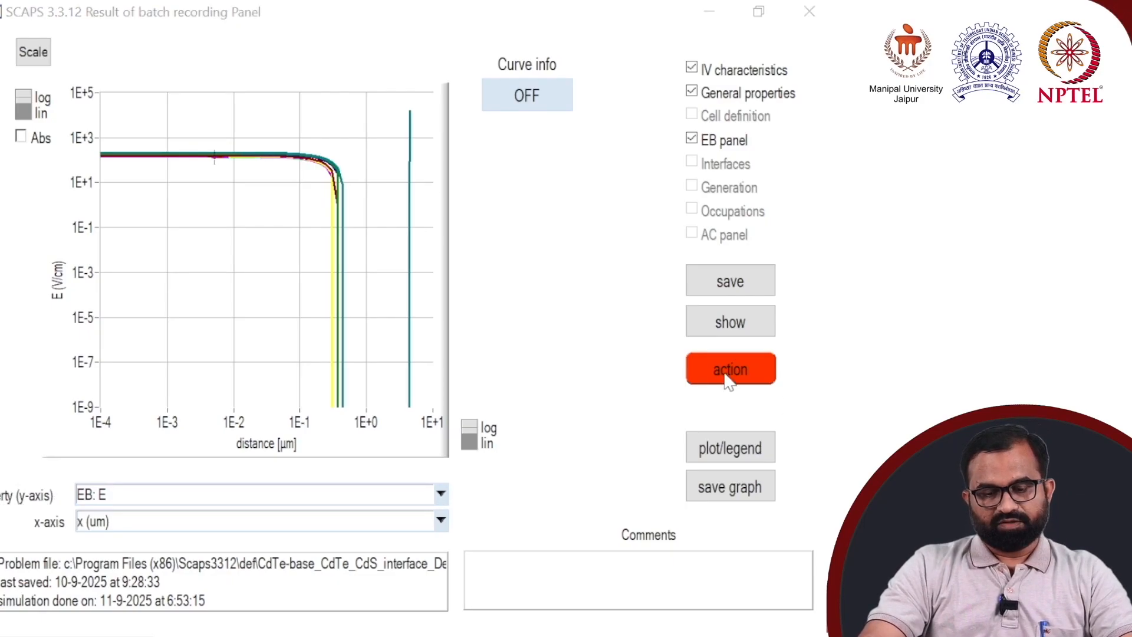